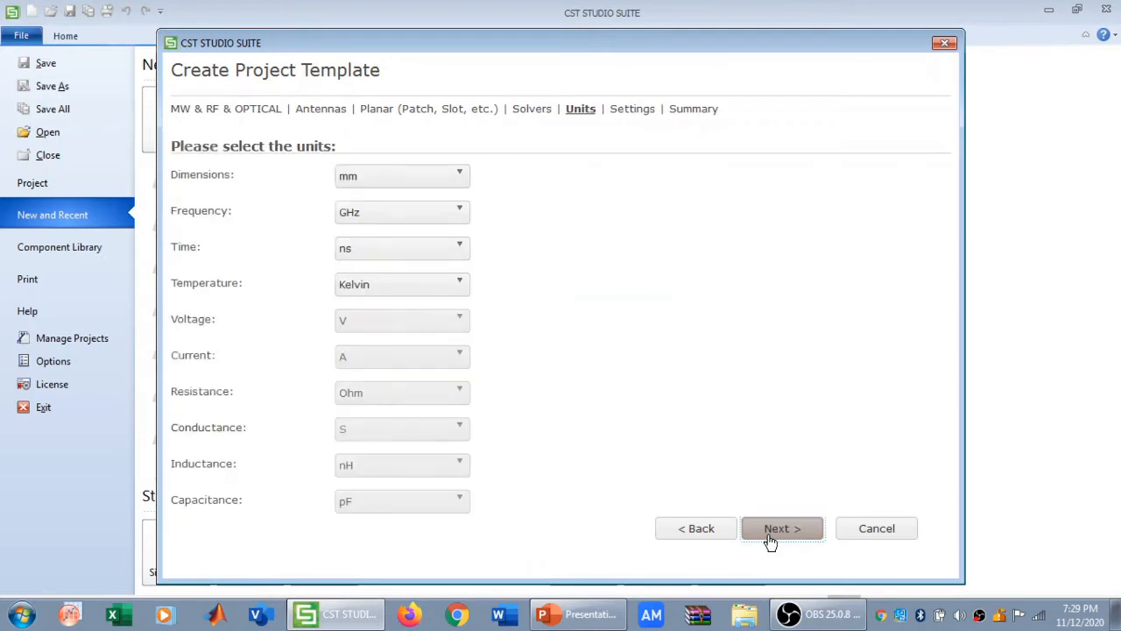
- Accept the template units and set the frequency range to 20 GHz minimum and 35 GHz maximum
{"action": "left_click", "coordinate": [770, 540]}
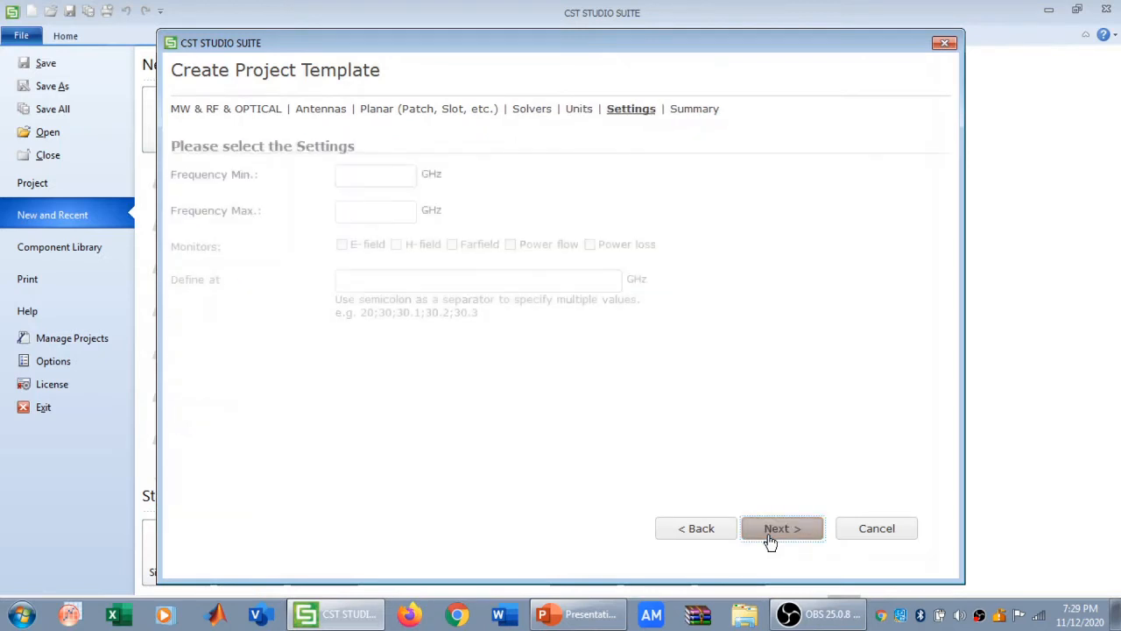
{"action": "left_click", "coordinate": [359, 175]}
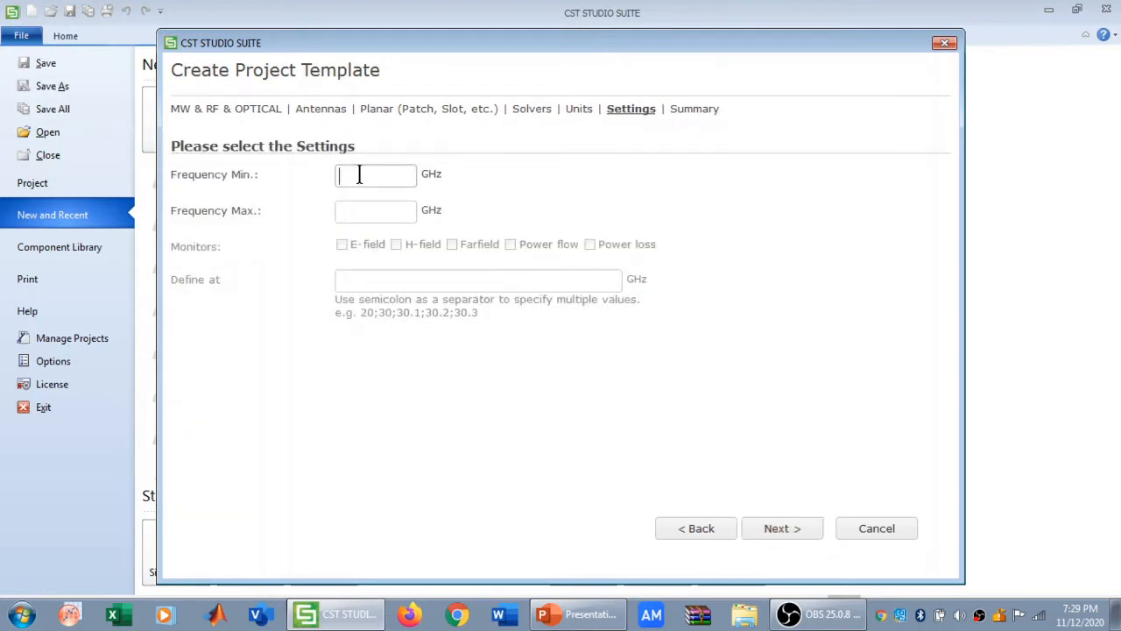
{"action": "type", "text": "20"}
{"action": "left_click", "coordinate": [359, 212]}
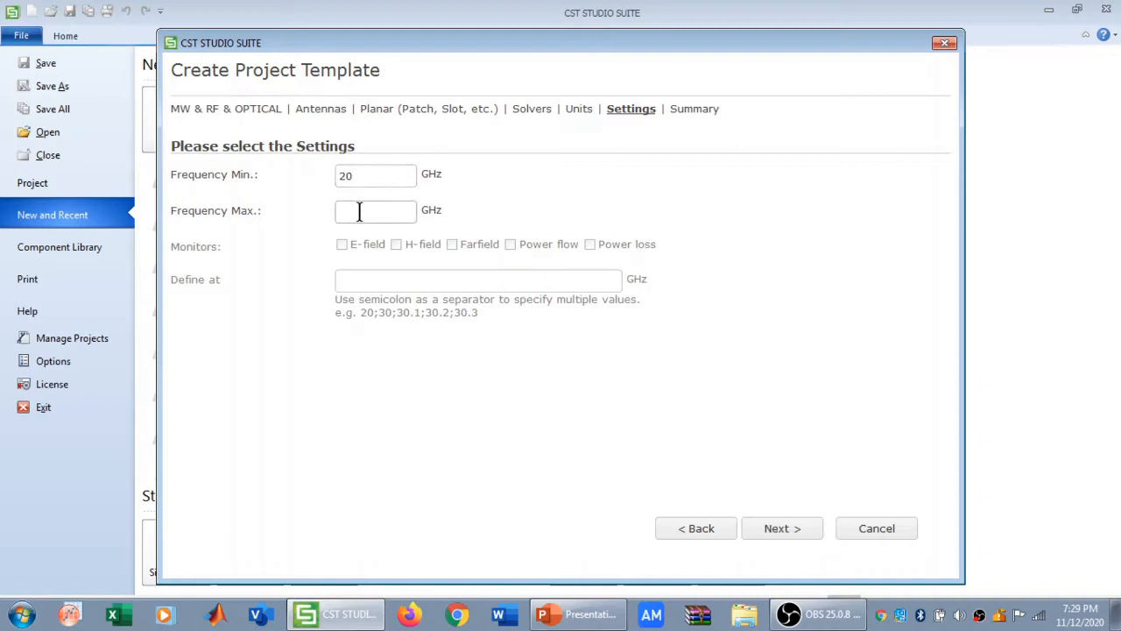
{"action": "type", "text": "35"}
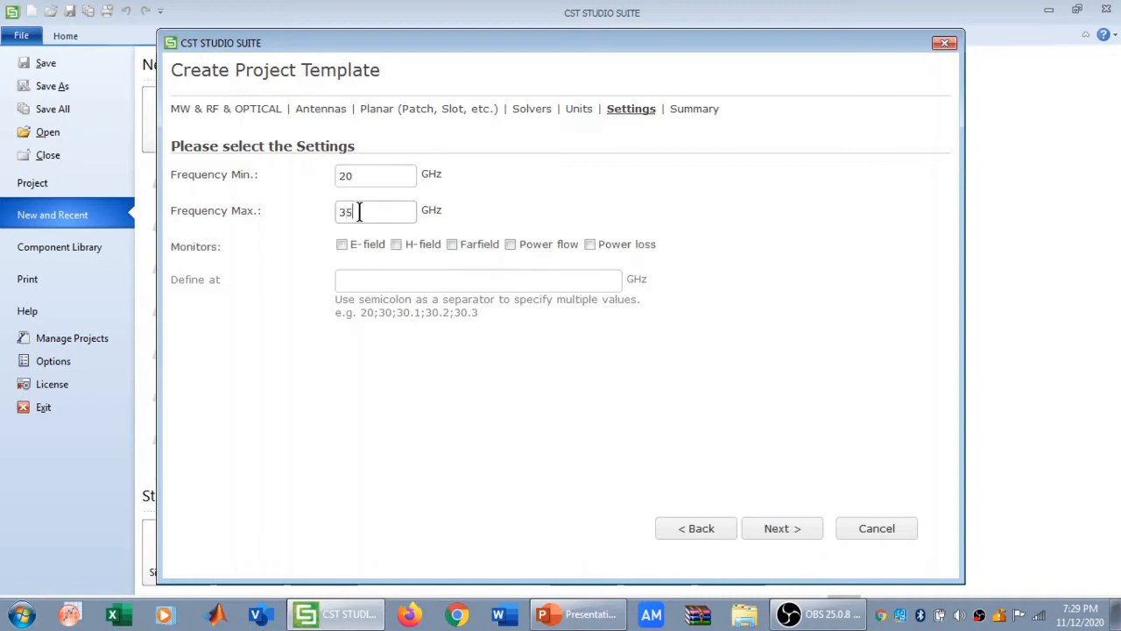
- Add a Farfield monitor defined at 28 GHz and finish creating the project template
{"action": "left_click", "coordinate": [452, 244]}
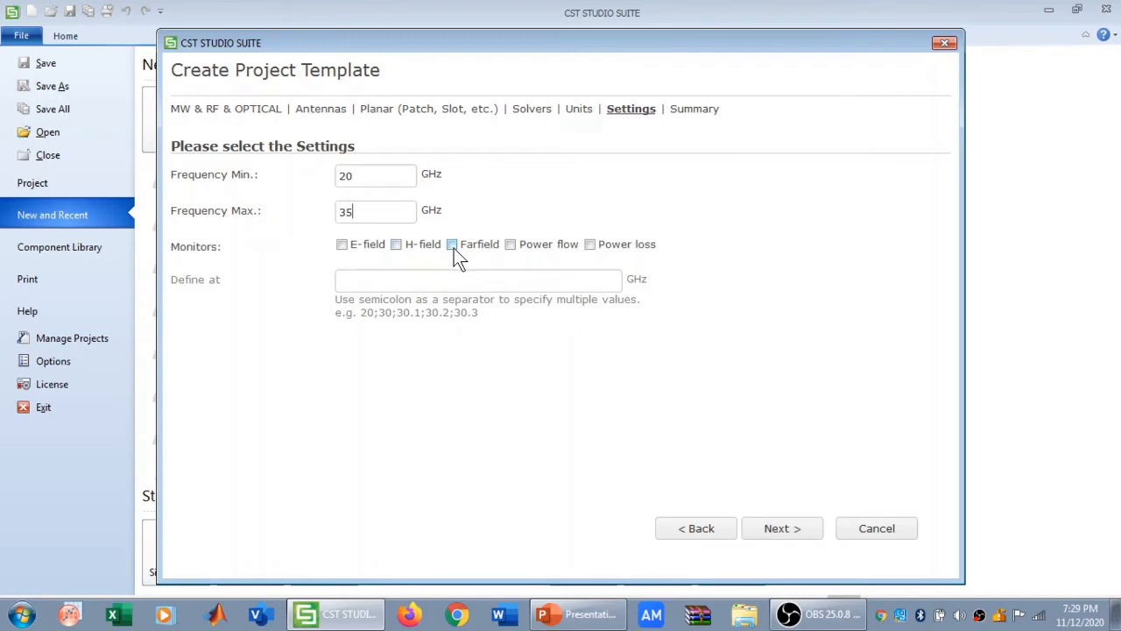
{"action": "left_click", "coordinate": [419, 283]}
{"action": "left_click_drag", "start_coordinate": [403, 281], "coordinate": [336, 280]}
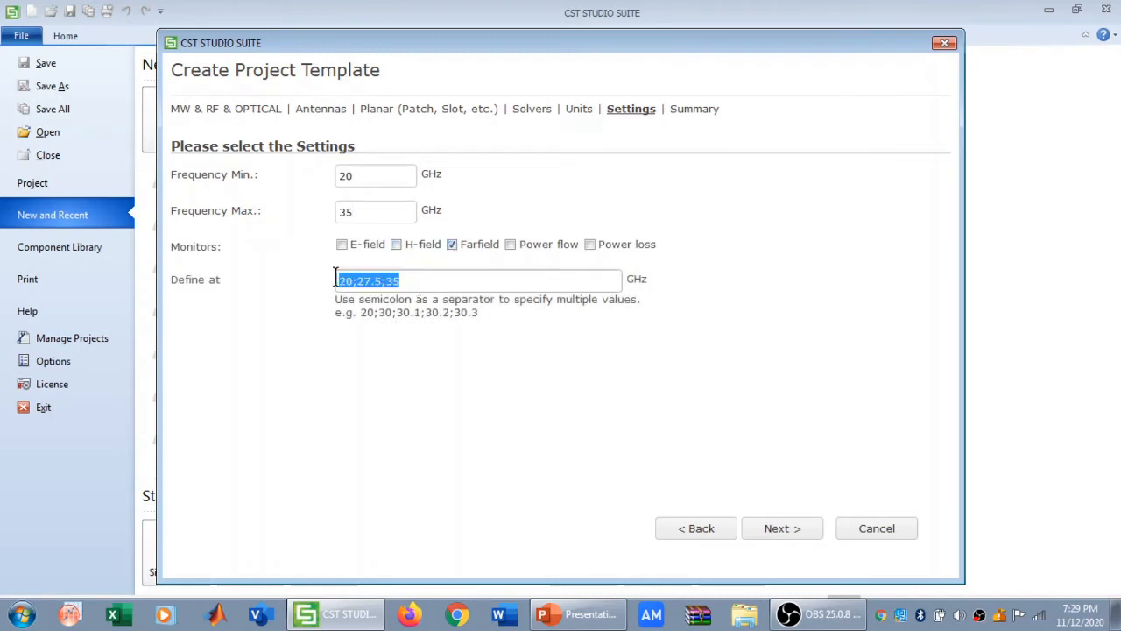
{"action": "key", "text": "BackSpace"}
{"action": "type", "text": "28"}
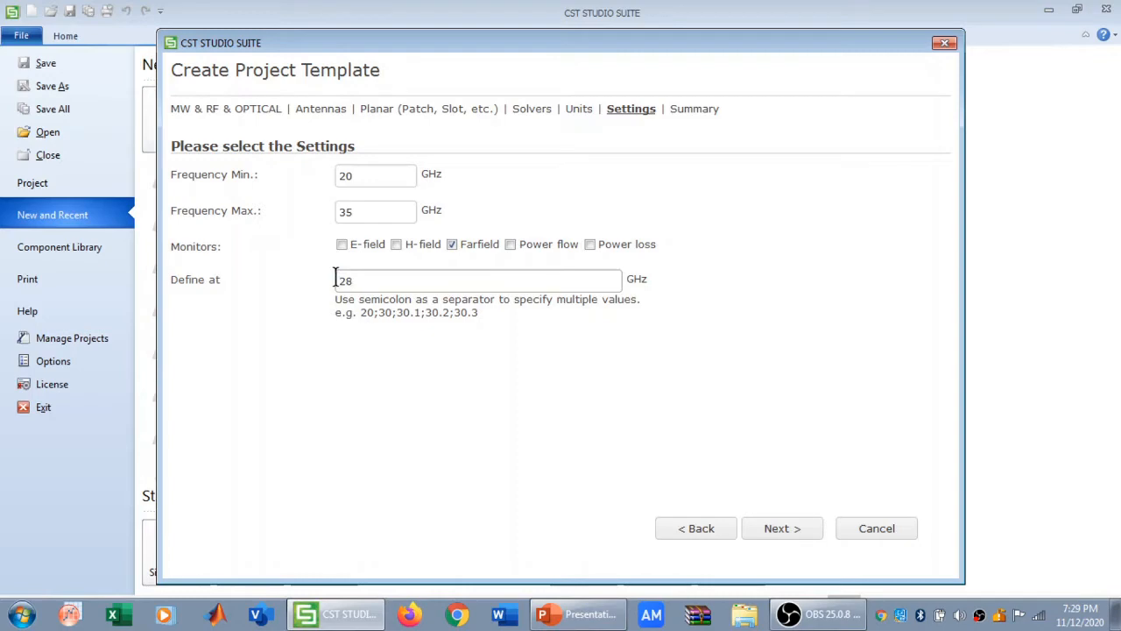
{"action": "left_click", "coordinate": [765, 534]}
{"action": "left_click", "coordinate": [766, 538]}
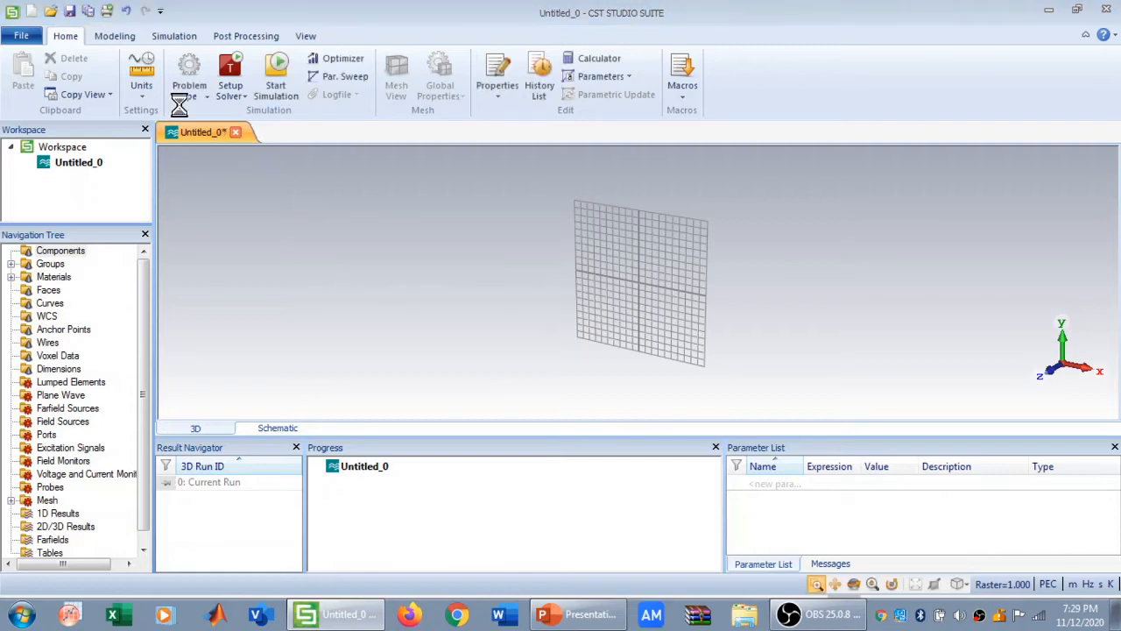
- Start a new brick by entering its dimensions numerically and name it Ground
{"action": "left_click", "coordinate": [115, 38]}
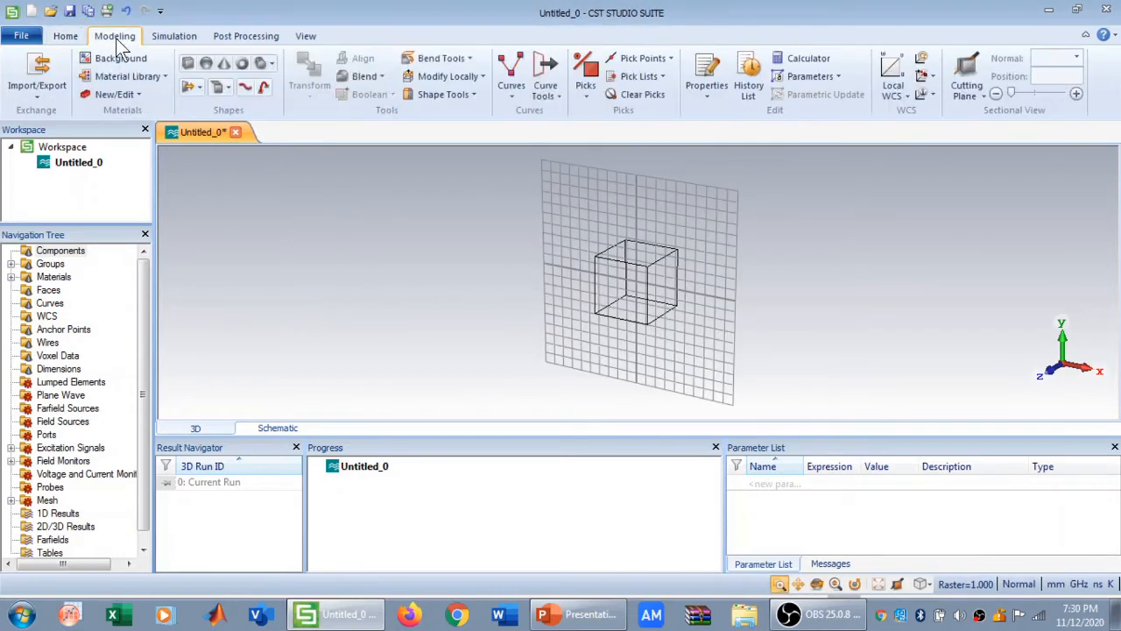
{"action": "left_click", "coordinate": [187, 64]}
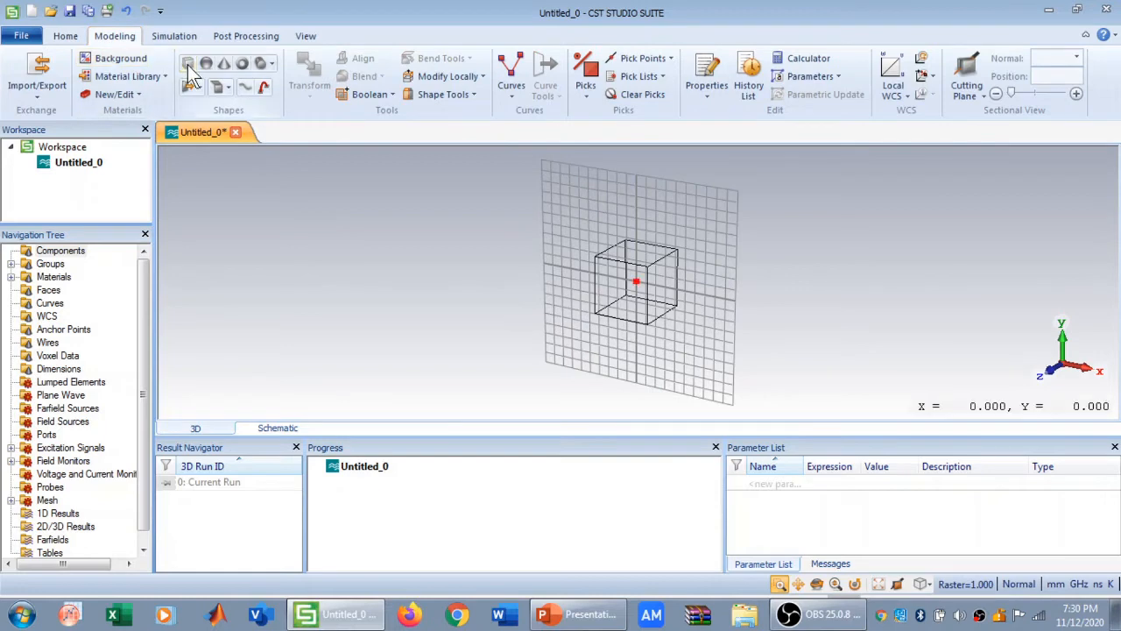
{"action": "key", "text": "Escape"}
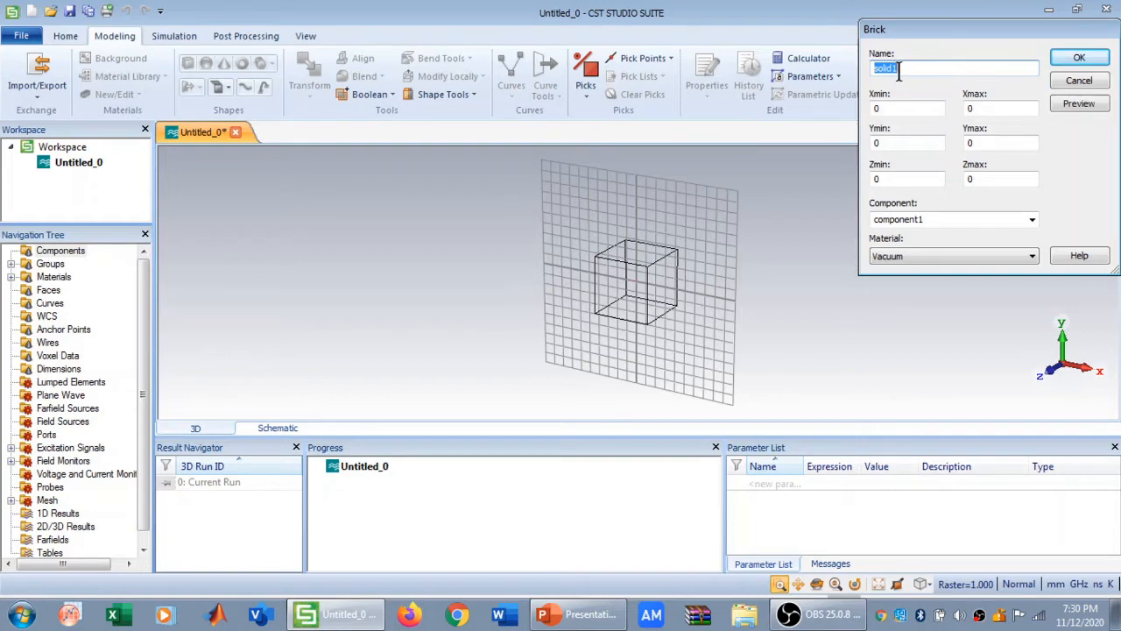
{"action": "key", "text": "BackSpace"}
{"action": "type", "text": "Ground"}
- Set the Ground brick's Xmin to -w/2 and Xmax to w/2
{"action": "left_click", "coordinate": [906, 106]}
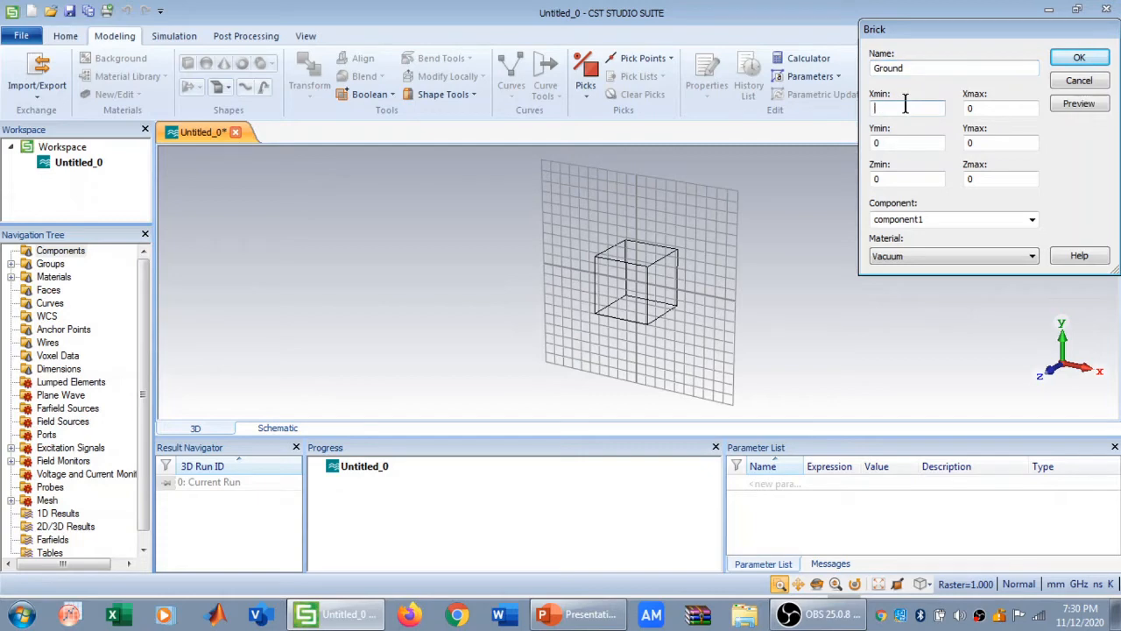
{"action": "type", "text": "-2/"}
{"action": "key", "text": "BackSpace"}
{"action": "key", "text": "BackSpace"}
{"action": "type", "text": "w/2"}
{"action": "left_click", "coordinate": [982, 105]}
{"action": "type", "text": "w/2"}
{"action": "key", "text": "Left"}
{"action": "key", "text": "Left"}
{"action": "key", "text": "Left"}
{"action": "key", "text": "BackSpace"}
{"action": "key", "text": "Right"}
{"action": "key", "text": "Right"}
{"action": "key", "text": "Right"}
- Set the Ground brick's Ymin to -L/2, Ymax to L/2 and Zmax to t
{"action": "left_click", "coordinate": [889, 143]}
{"action": "type", "text": "-L/2"}
{"action": "double_click", "coordinate": [996, 143]}
{"action": "key", "text": "BackSpace"}
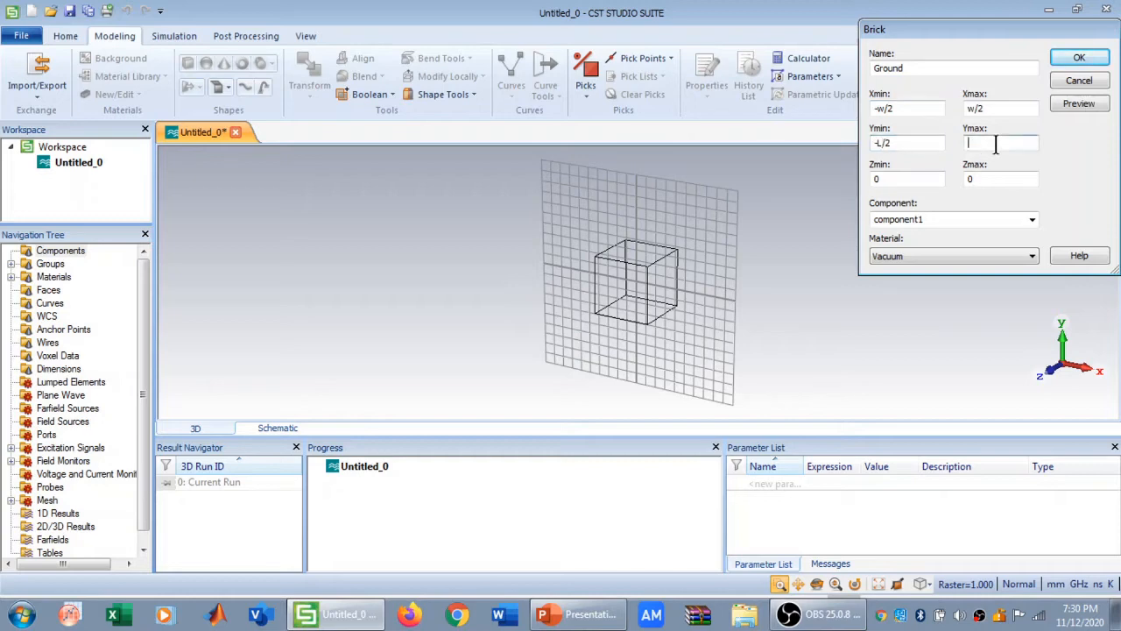
{"action": "type", "text": "L/2"}
{"action": "left_click", "coordinate": [987, 179]}
{"action": "type", "text": "T"}
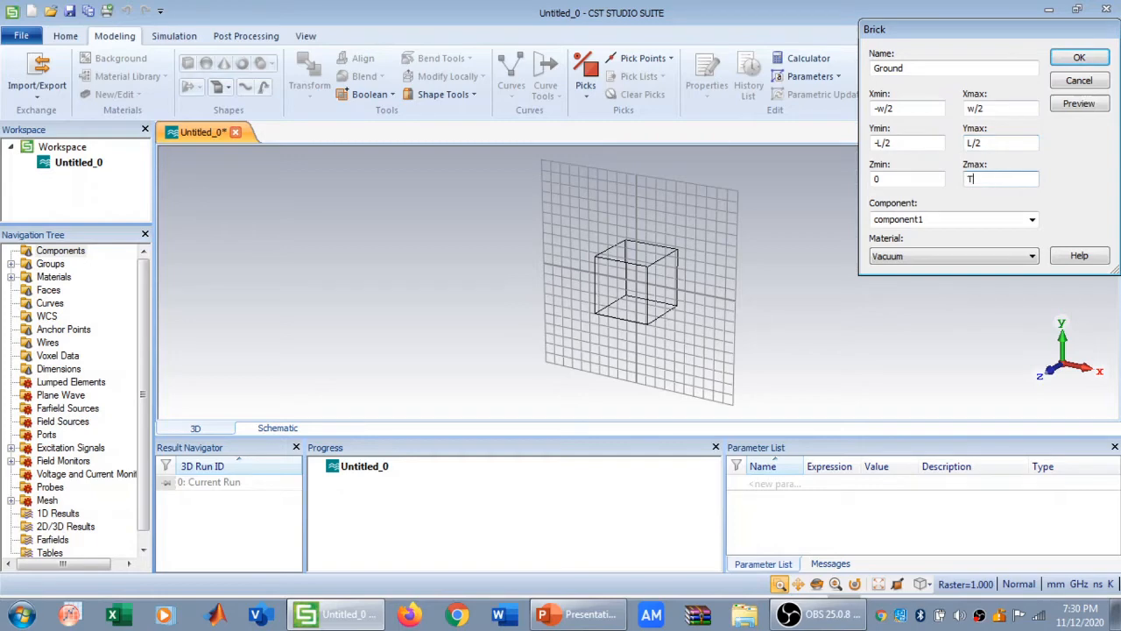
{"action": "left_click", "coordinate": [955, 256]}
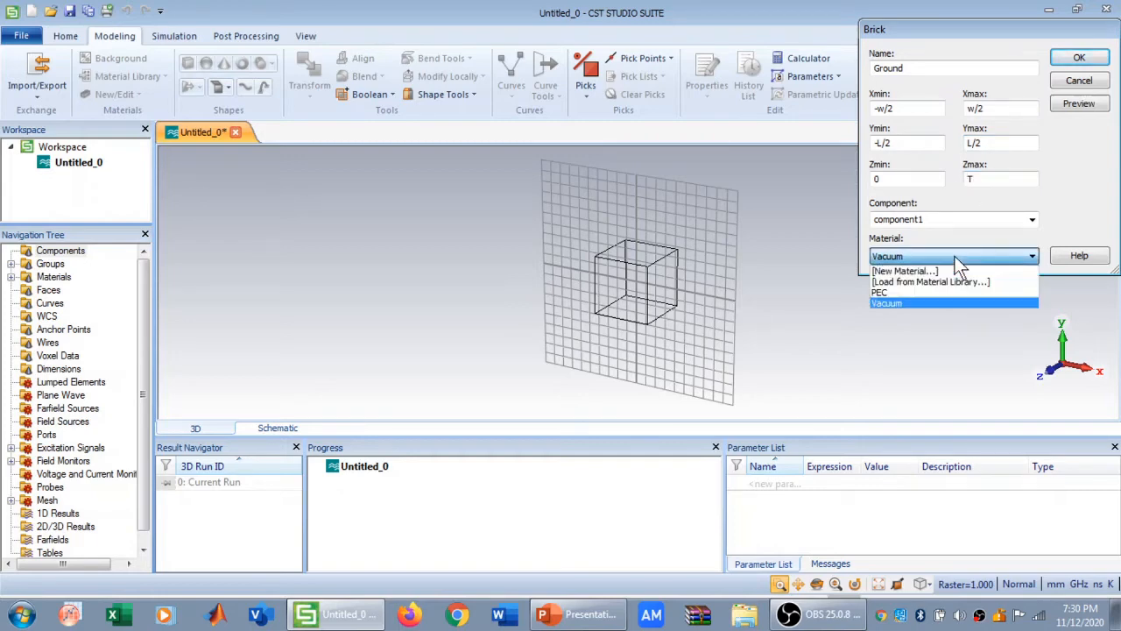
{"action": "left_click", "coordinate": [990, 178]}
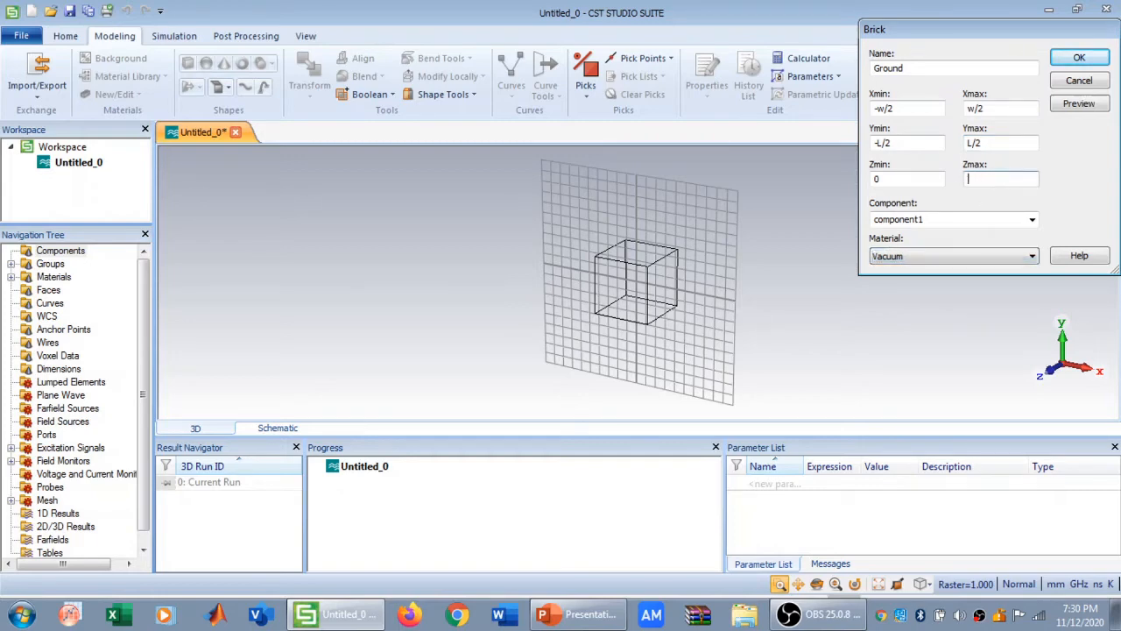
- Load Copper (pure) from the material library as the Ground brick's material
{"action": "left_click", "coordinate": [945, 259]}
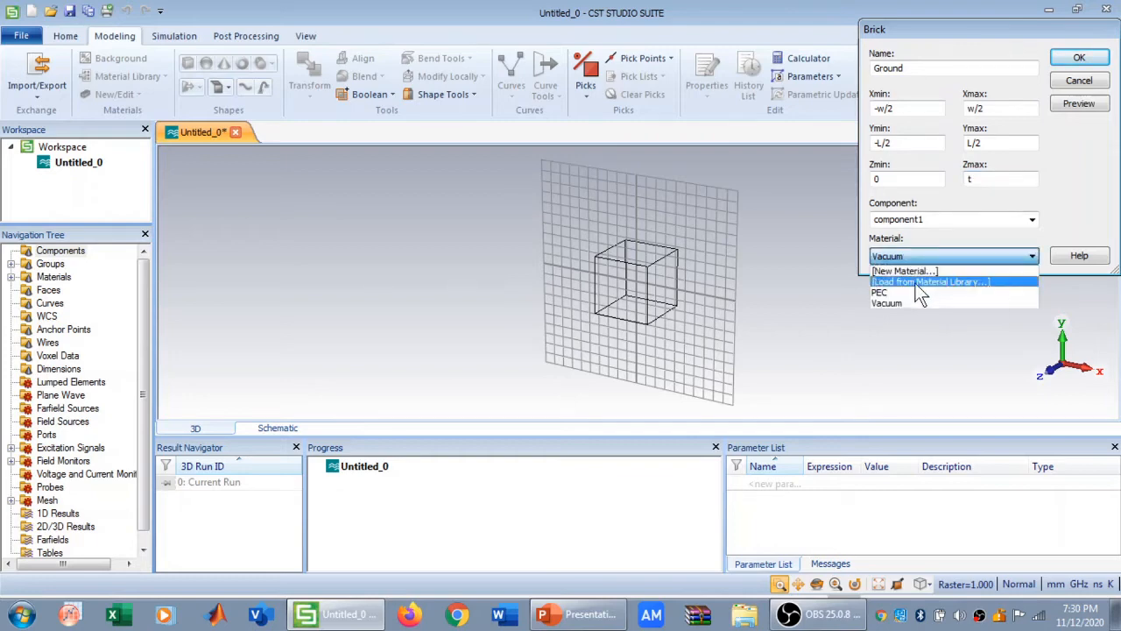
{"action": "left_click", "coordinate": [915, 282]}
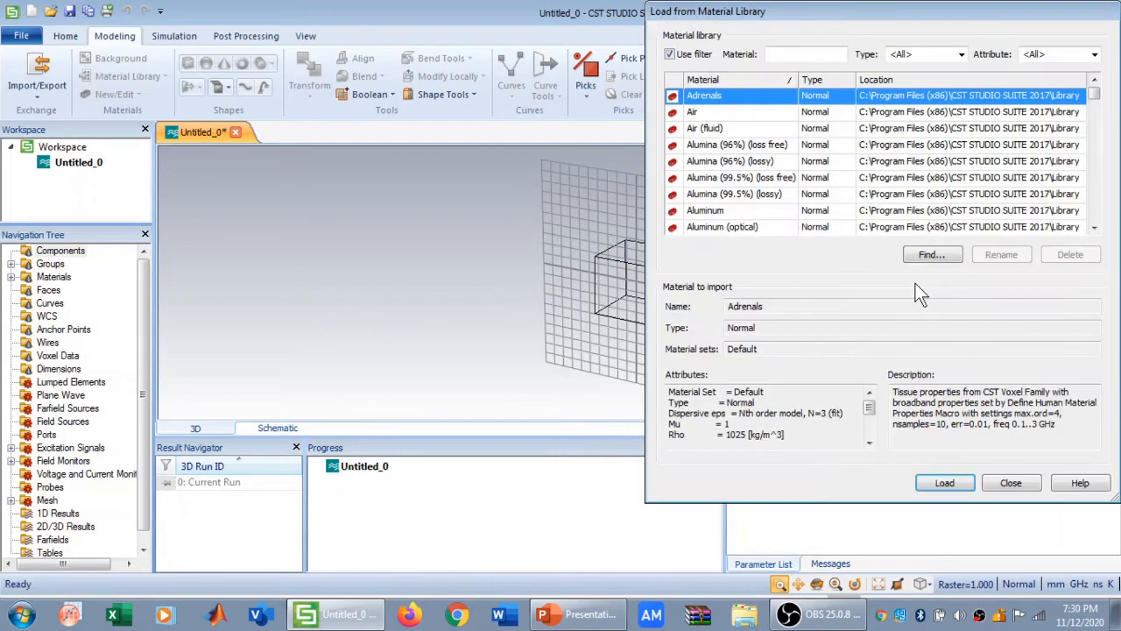
{"action": "left_click", "coordinate": [797, 56]}
{"action": "type", "text": "copper"}
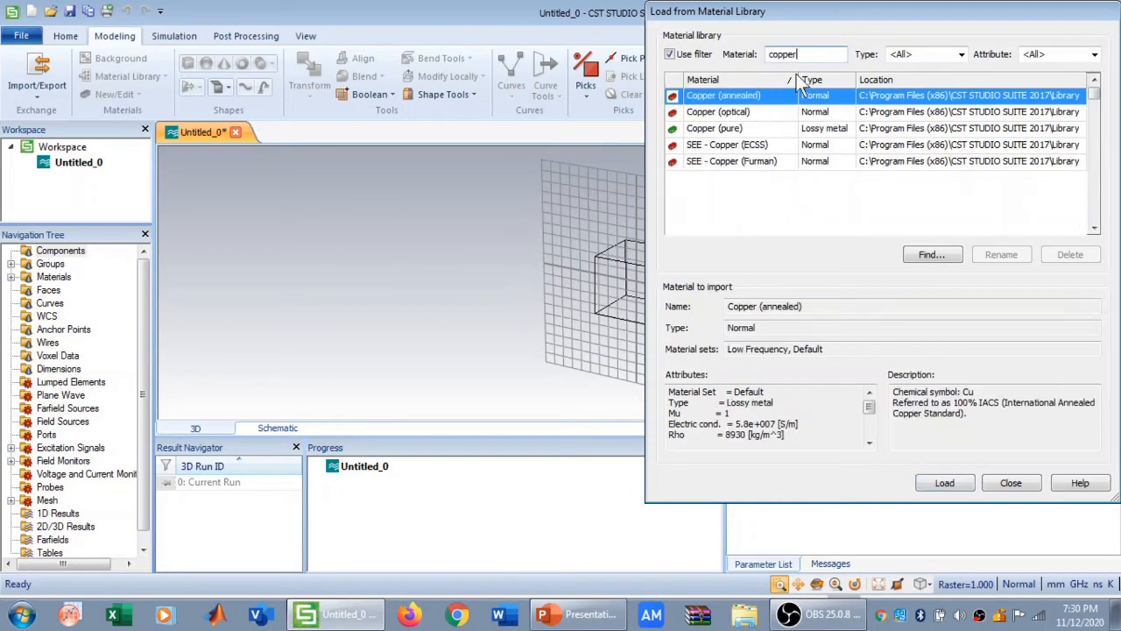
{"action": "left_click", "coordinate": [792, 128]}
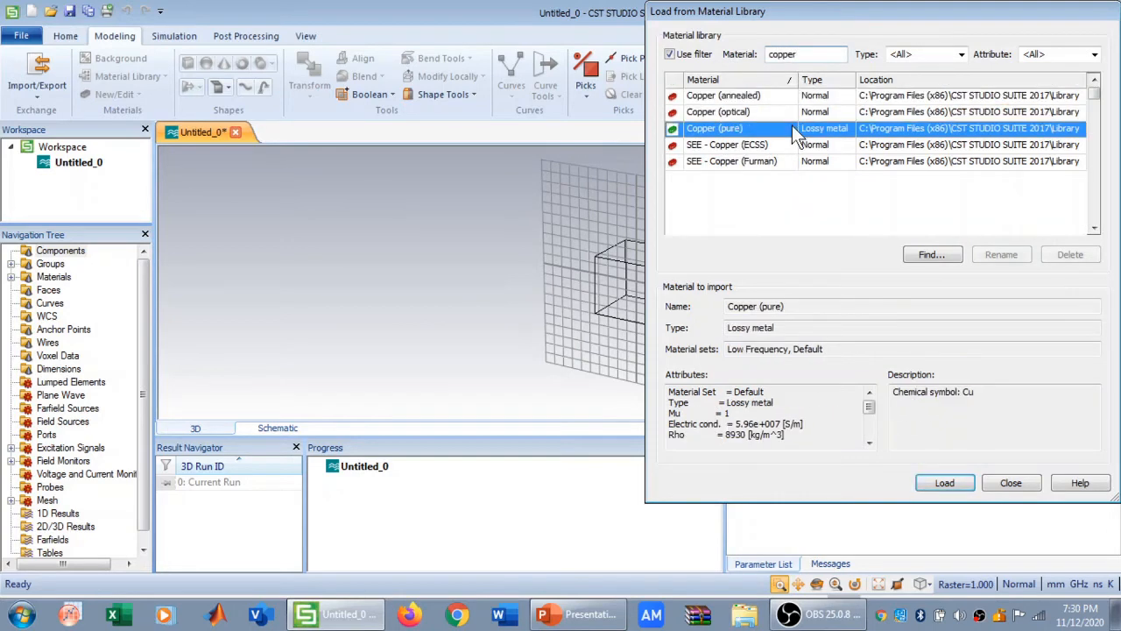
{"action": "left_click", "coordinate": [957, 488]}
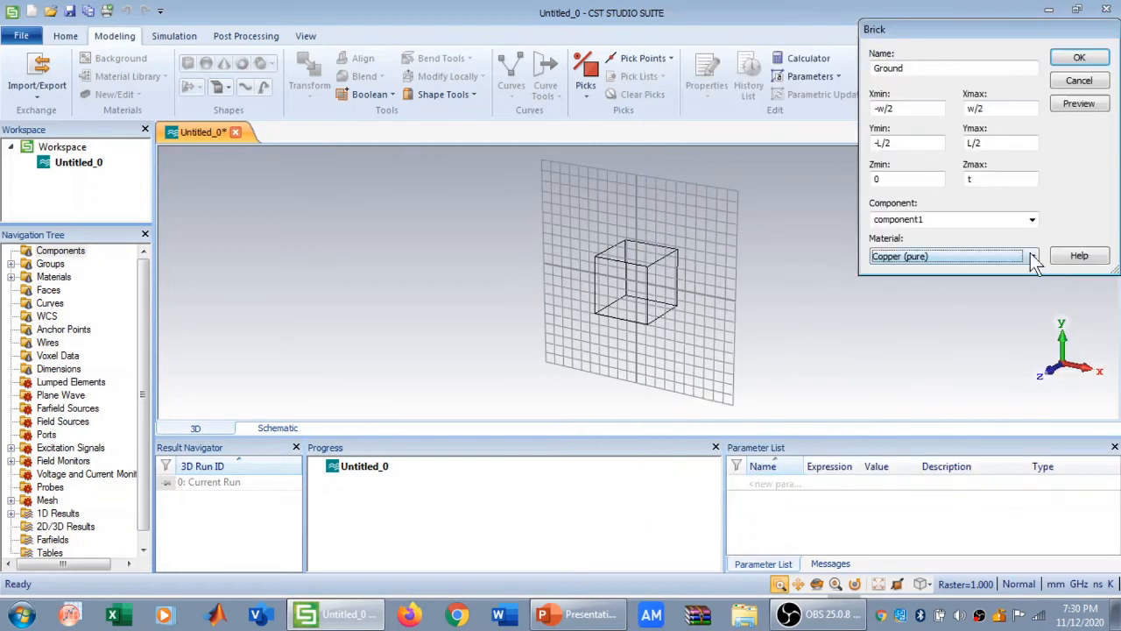
- Preview the Ground brick, define the parameters w = 10, L = 10 and t = 0.035, and create it
{"action": "left_click", "coordinate": [1085, 105]}
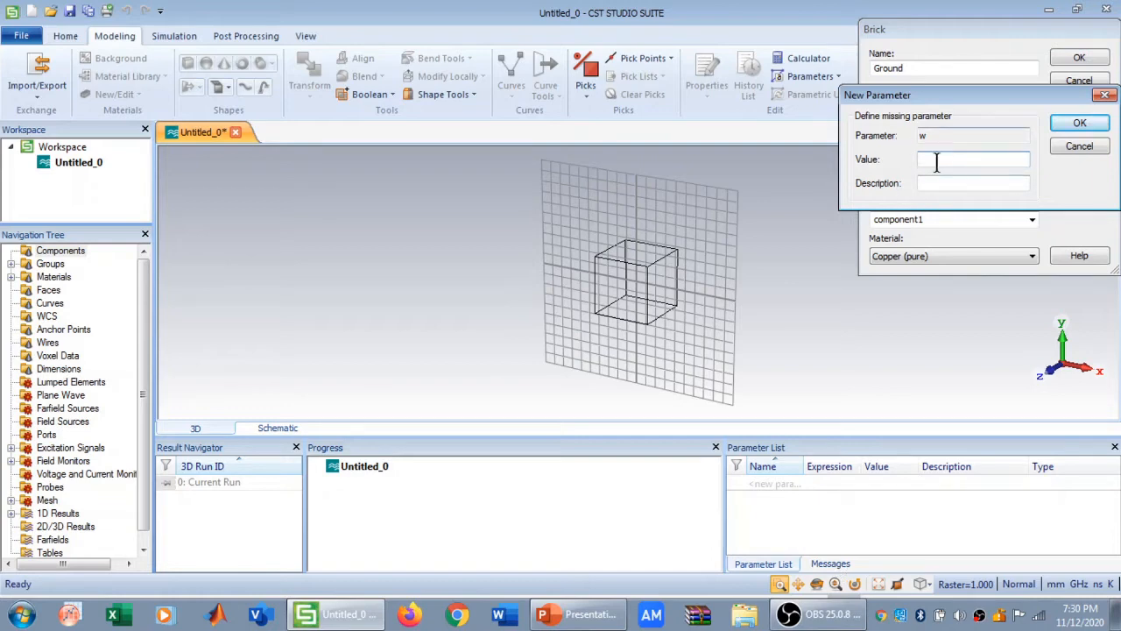
{"action": "type", "text": "10"}
{"action": "left_click", "coordinate": [1083, 126]}
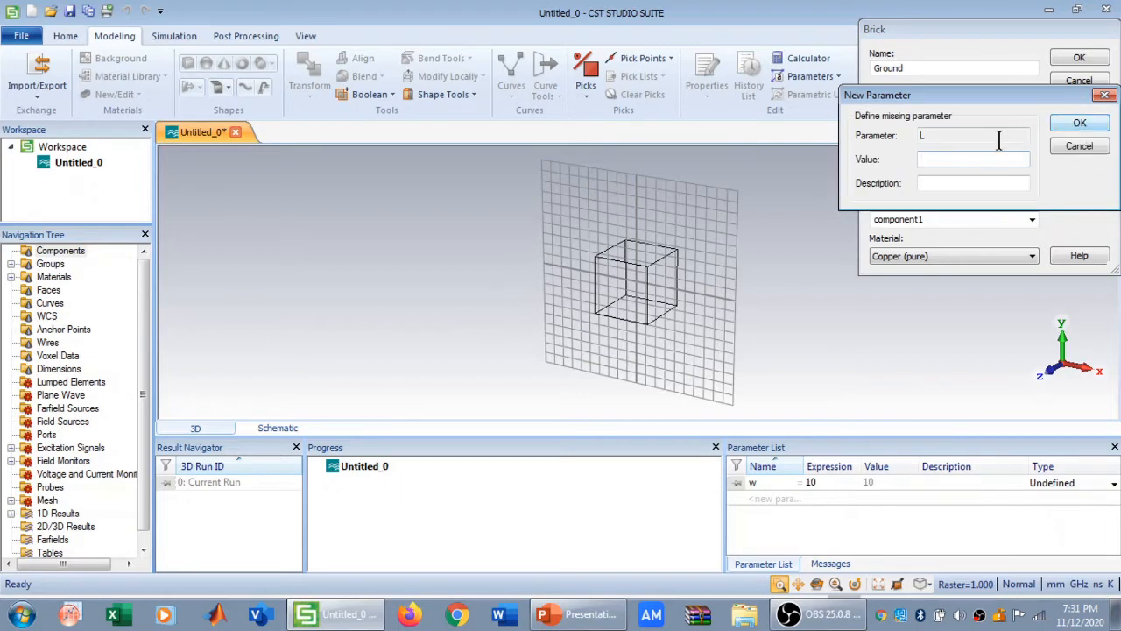
{"action": "type", "text": "10"}
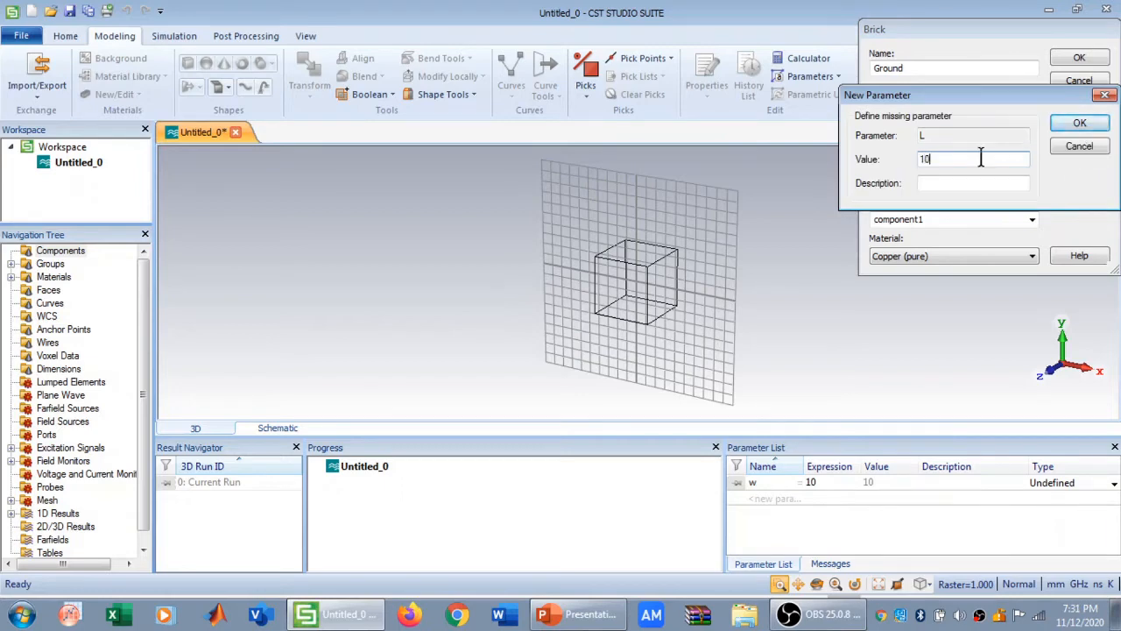
{"action": "left_click", "coordinate": [1078, 124]}
{"action": "type", "text": "0."}
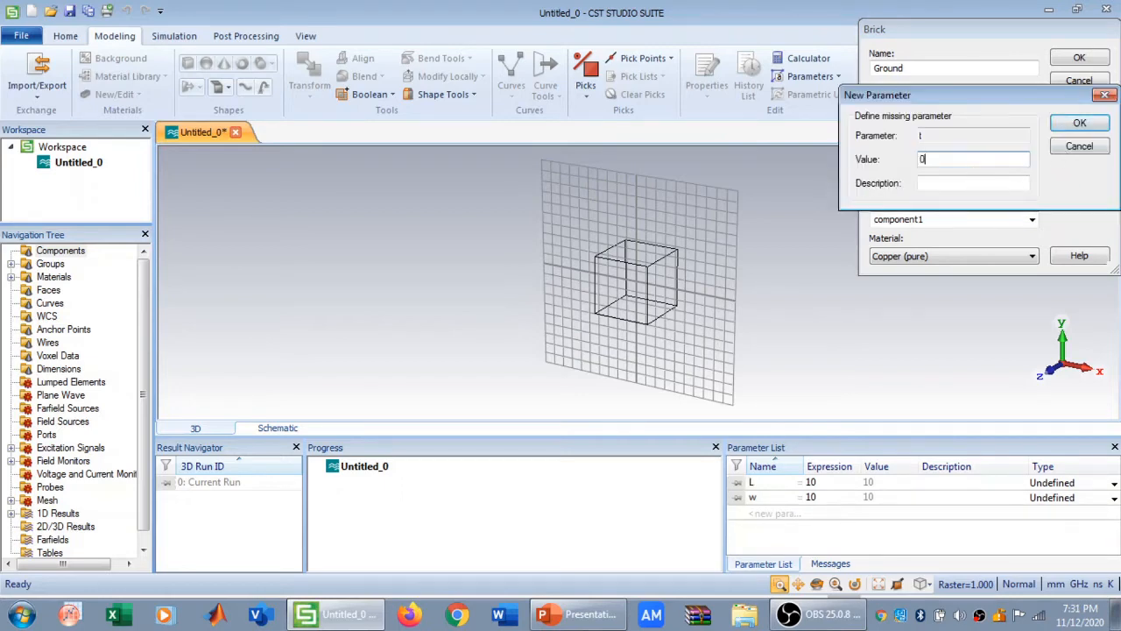
{"action": "type", "text": "035"}
{"action": "left_click", "coordinate": [1077, 124]}
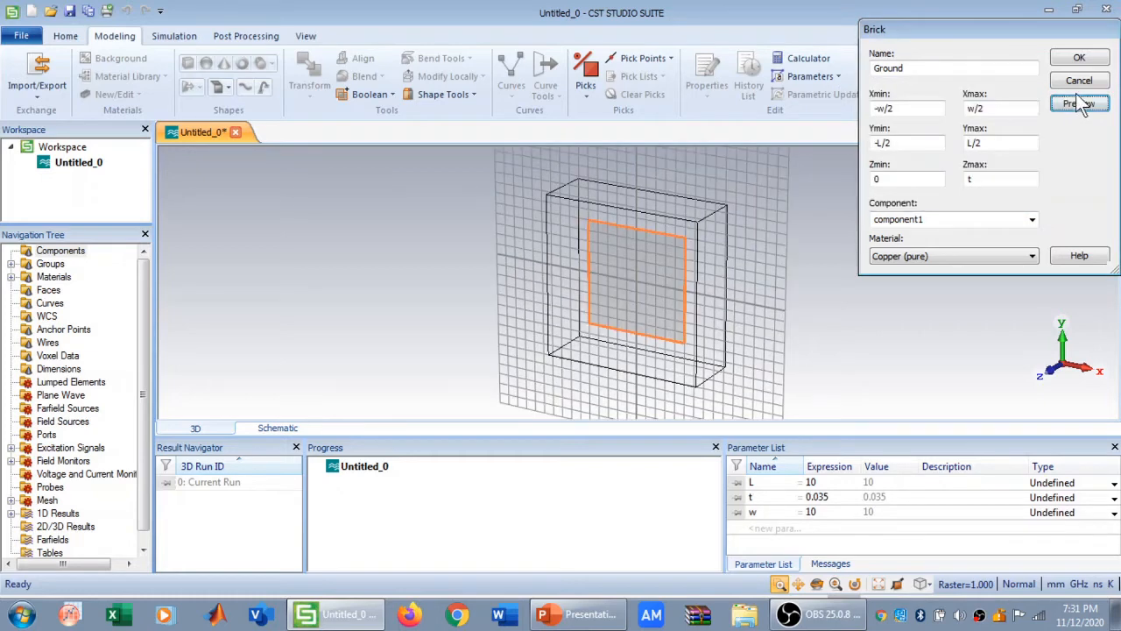
{"action": "left_click", "coordinate": [1079, 59]}
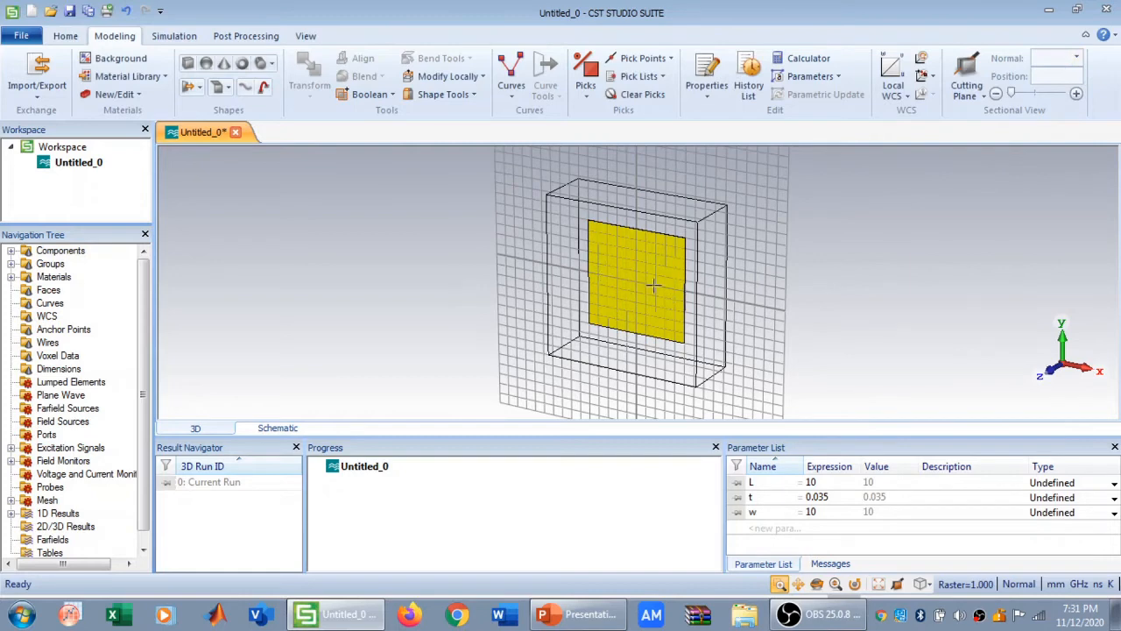
- Start a second brick by entering its dimensions numerically and name it substrate
{"action": "left_click", "coordinate": [187, 67]}
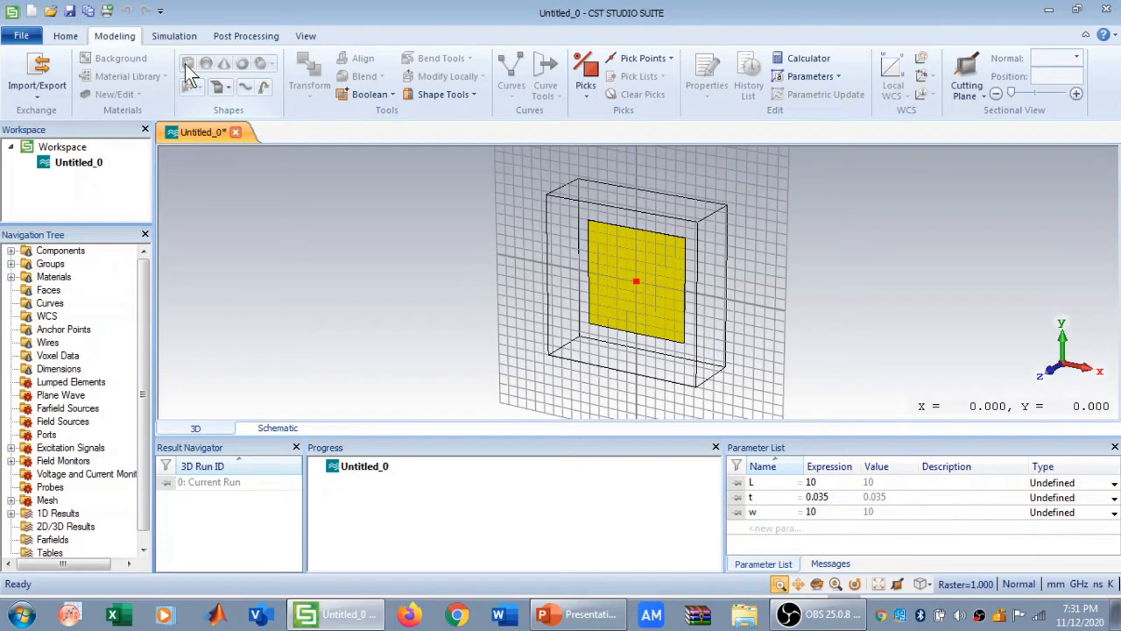
{"action": "key", "text": "Escape"}
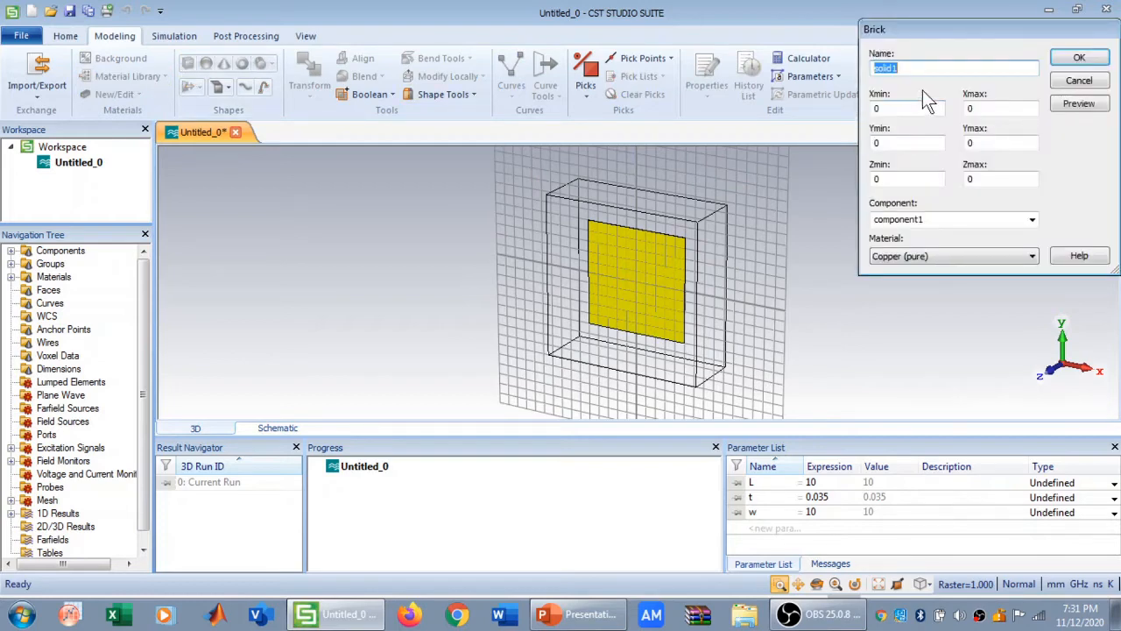
{"action": "type", "text": "subs"}
{"action": "type", "text": "trra"}
{"action": "key", "text": "BackSpace"}
{"action": "key", "text": "BackSpace"}
{"action": "type", "text": "ate"}
- Set the substrate brick's Xmin to -w/2 and Xmax to w/2
{"action": "left_click", "coordinate": [910, 109]}
{"action": "key", "text": "BackSpace"}
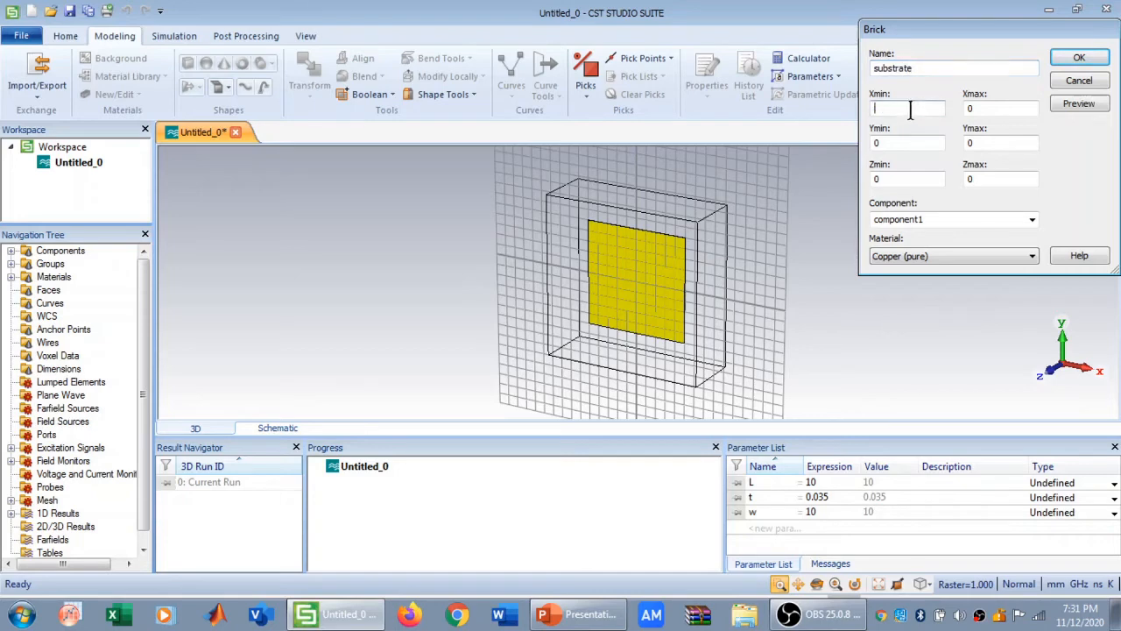
{"action": "type", "text": "-w/2"}
{"action": "left_click", "coordinate": [1001, 108]}
{"action": "key", "text": "BackSpace"}
{"action": "type", "text": "w/2"}
- Set the substrate brick's Ymin to -L/2 and Ymax to L/2
{"action": "left_click", "coordinate": [900, 144]}
{"action": "type", "text": "-OL"}
{"action": "key", "text": "BackSpace"}
{"action": "type", "text": "/2"}
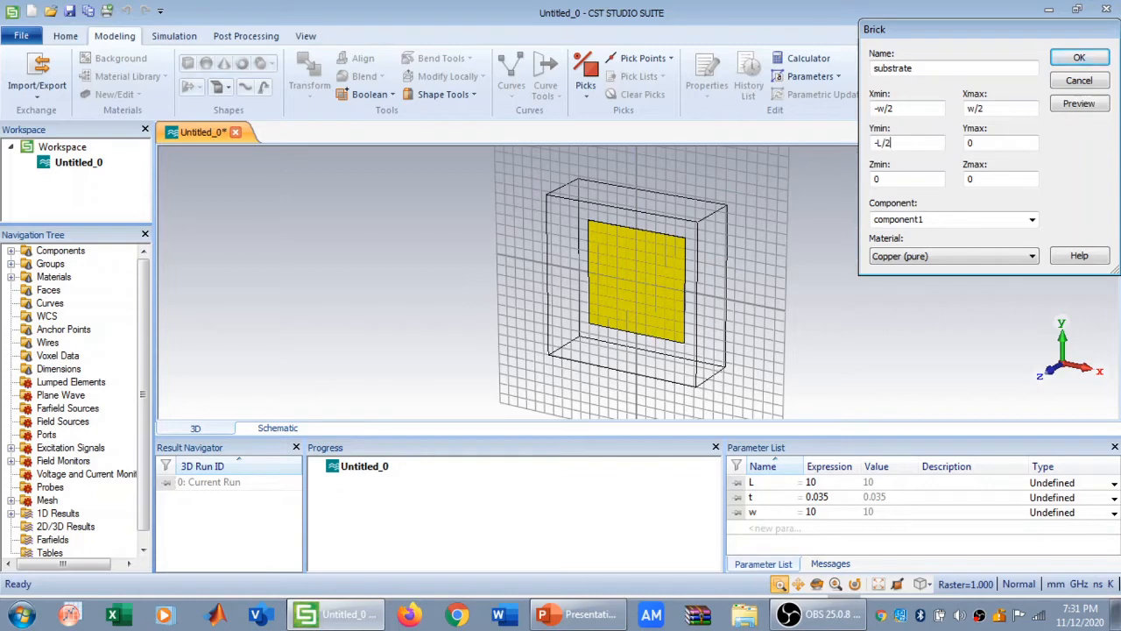
{"action": "left_click", "coordinate": [1000, 144]}
{"action": "key", "text": "BackSpace"}
{"action": "type", "text": "L/2"}
- Set the substrate brick's Zmin to t and Zmax to t+h
{"action": "left_click", "coordinate": [875, 178]}
{"action": "key", "text": "BackSpace"}
{"action": "type", "text": "0"}
{"action": "type", "text": "t"}
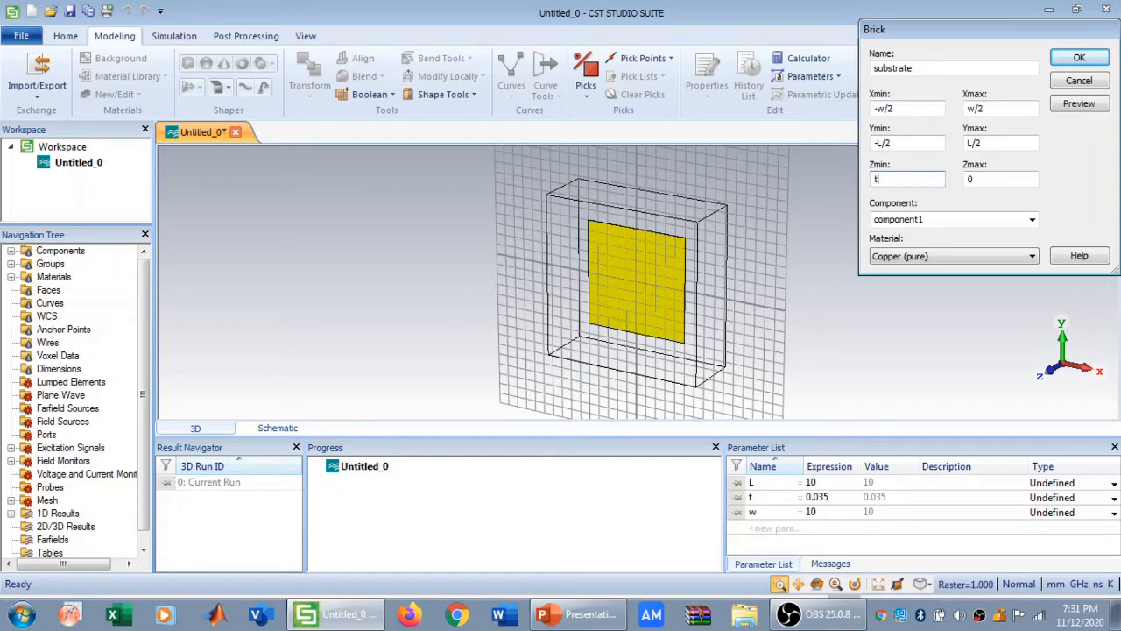
{"action": "left_click", "coordinate": [974, 178]}
{"action": "key", "text": "BackSpace"}
{"action": "type", "text": "t+h"}
- Load Rogers RT5880 (lossy) from the material library as the substrate brick's material
{"action": "left_click", "coordinate": [972, 251]}
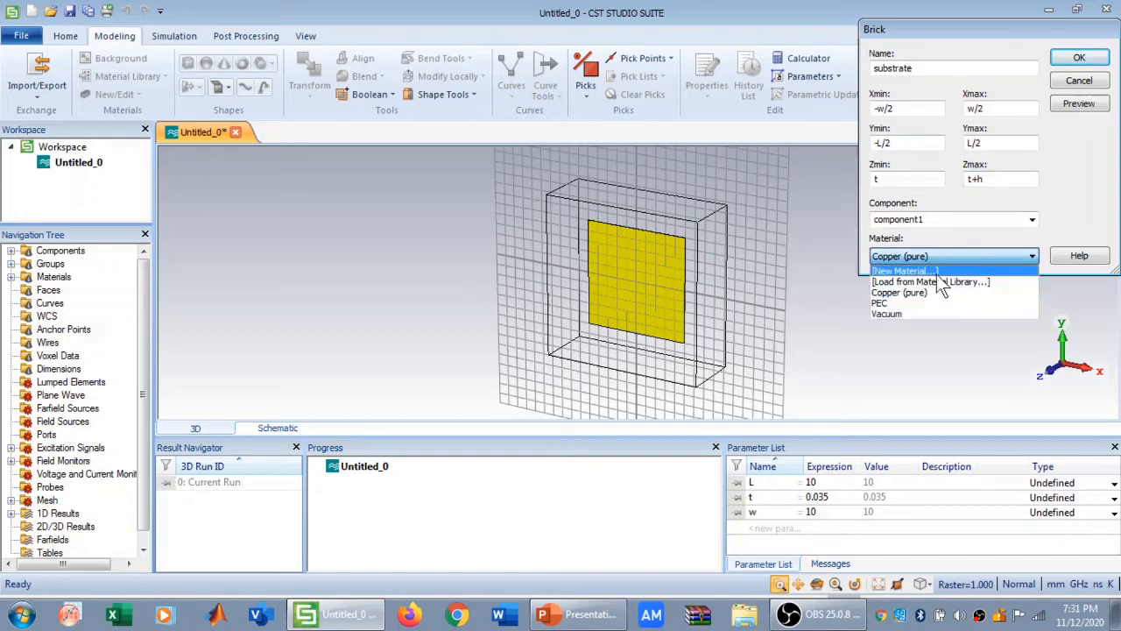
{"action": "left_click", "coordinate": [928, 276]}
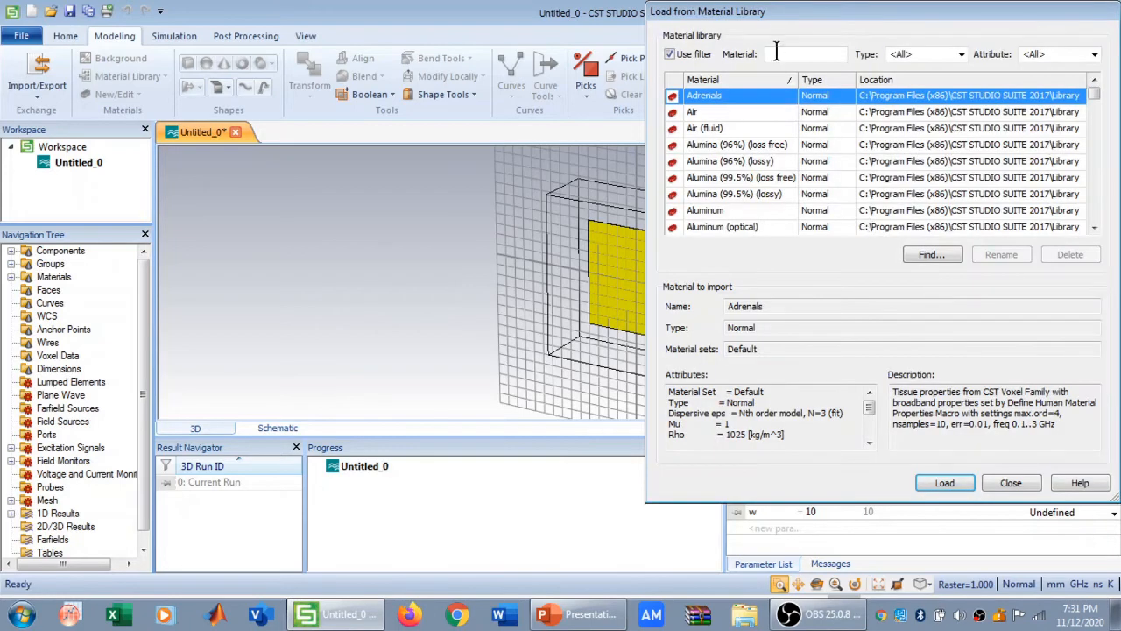
{"action": "left_click", "coordinate": [777, 54]}
{"action": "type", "text": "roger"}
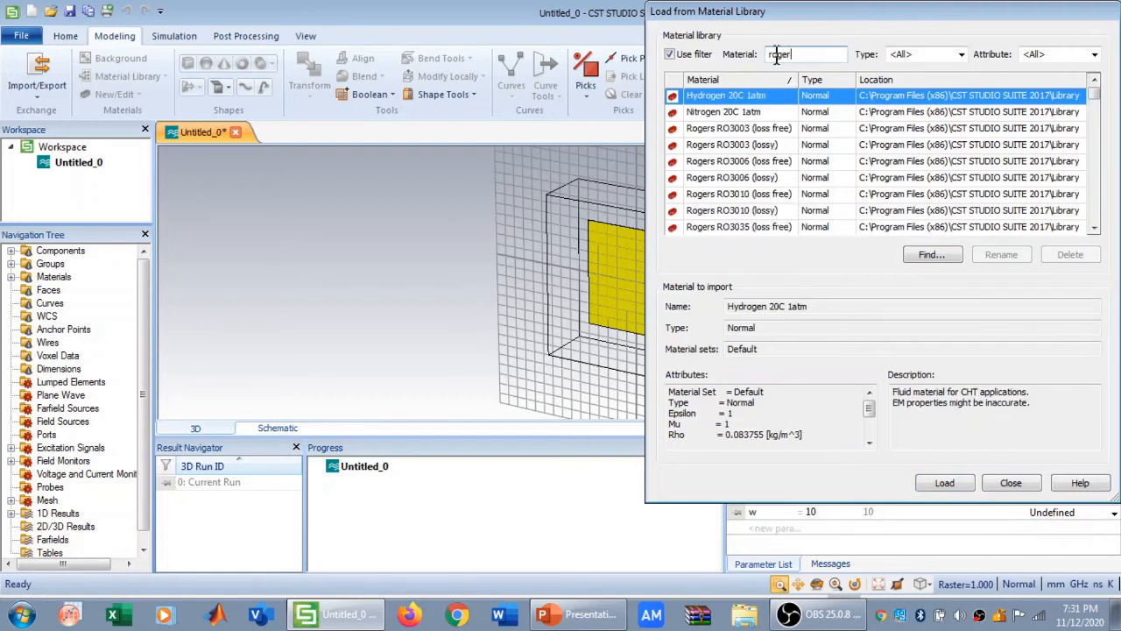
{"action": "type", "text": "s T"}
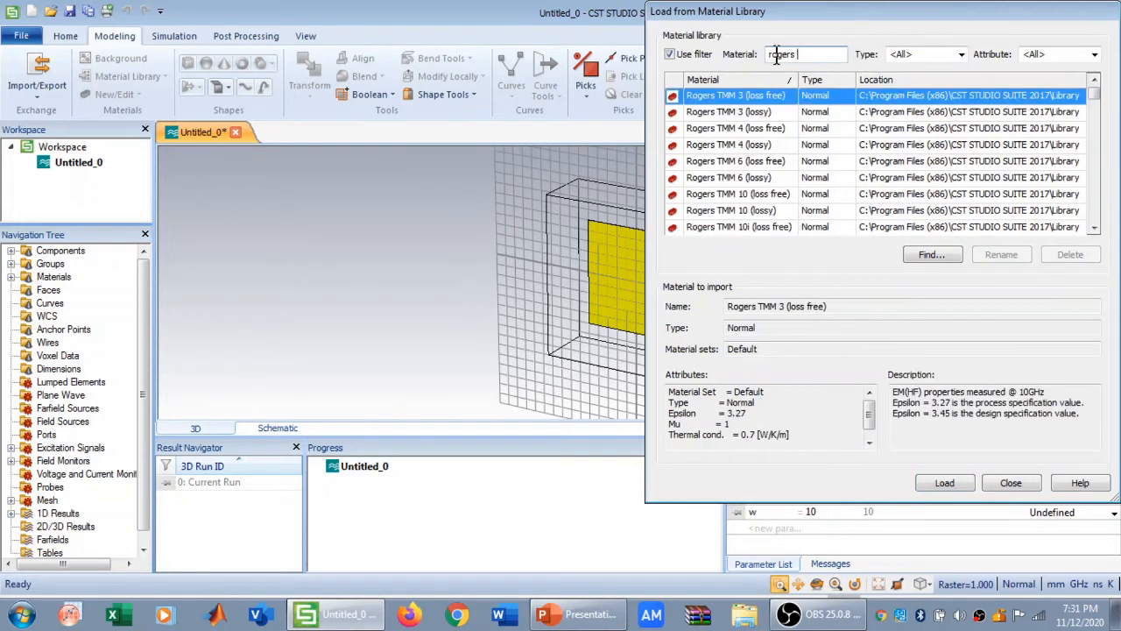
{"action": "key", "text": "BackSpace"}
{"action": "type", "text": "RT"}
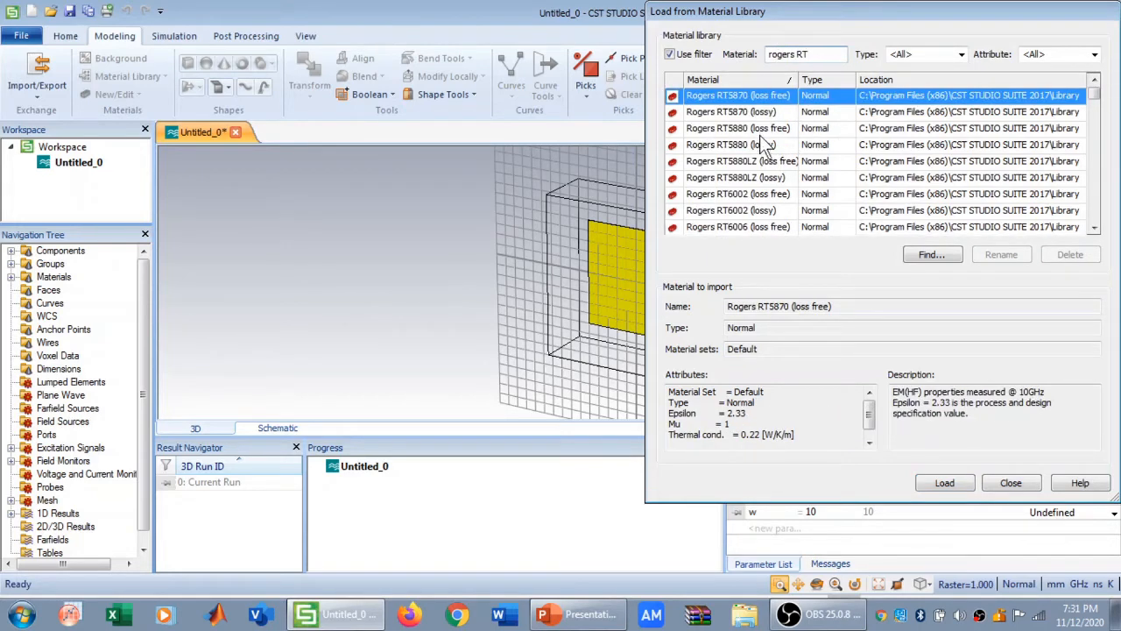
{"action": "left_click", "coordinate": [761, 145]}
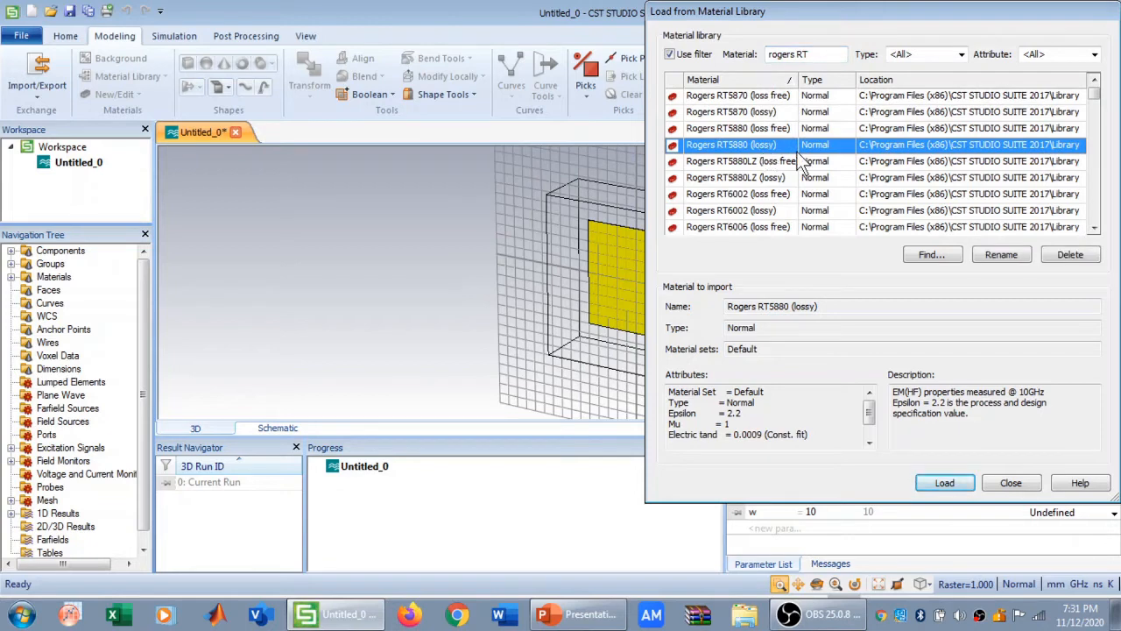
{"action": "left_click", "coordinate": [935, 485]}
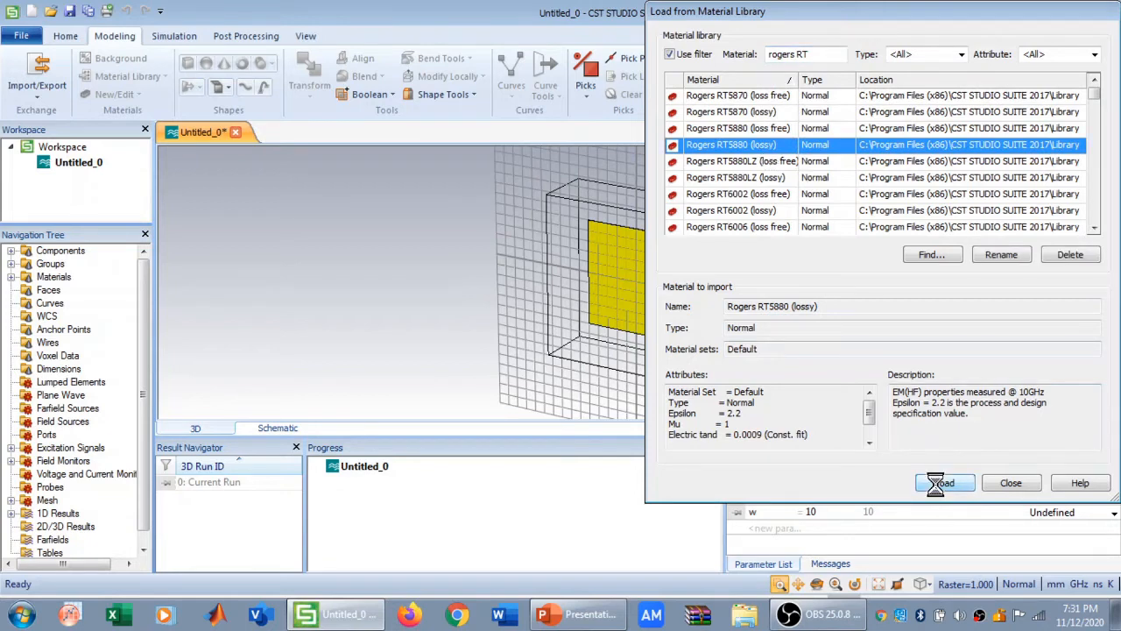
- Preview the substrate brick, define the missing parameter h as 0.787, and create the brick
{"action": "left_click", "coordinate": [1078, 103]}
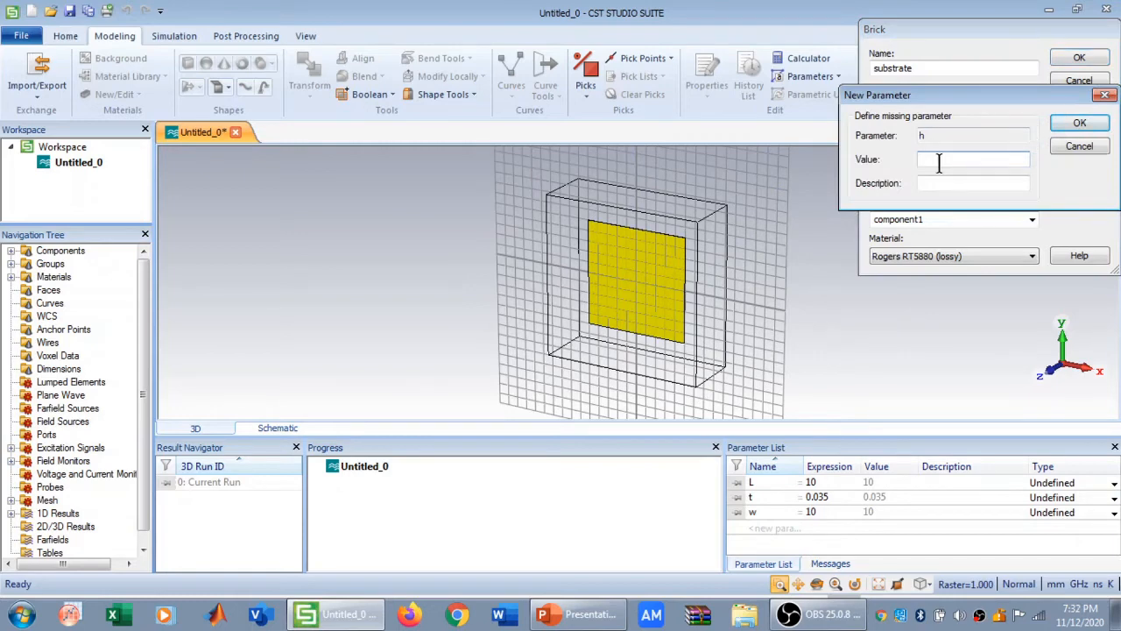
{"action": "type", "text": "0.787"}
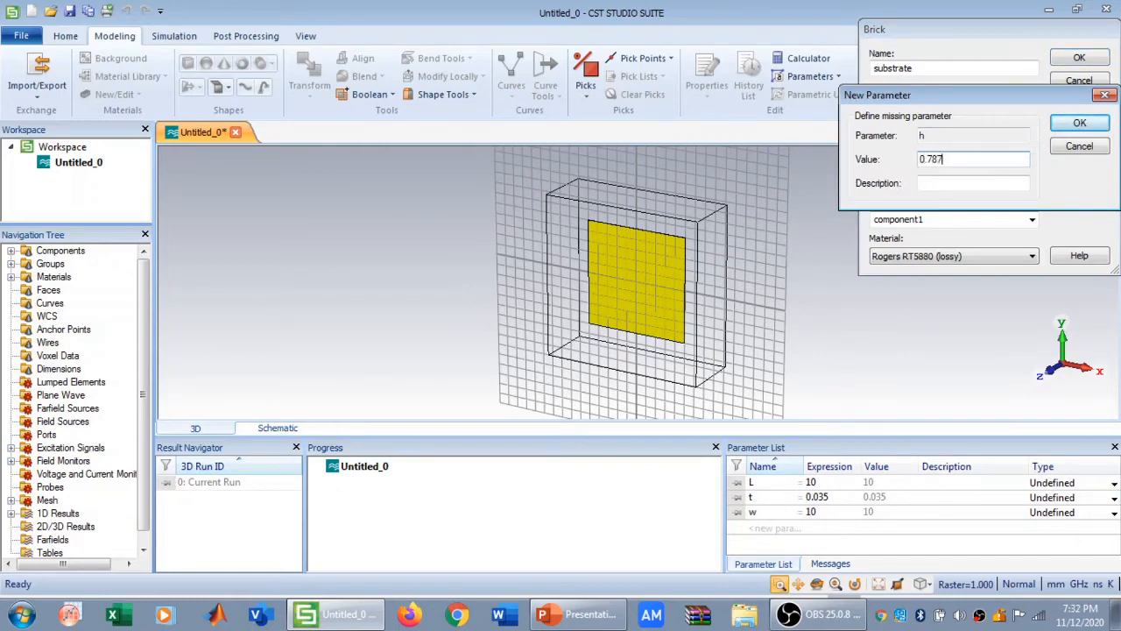
{"action": "left_click", "coordinate": [1080, 124]}
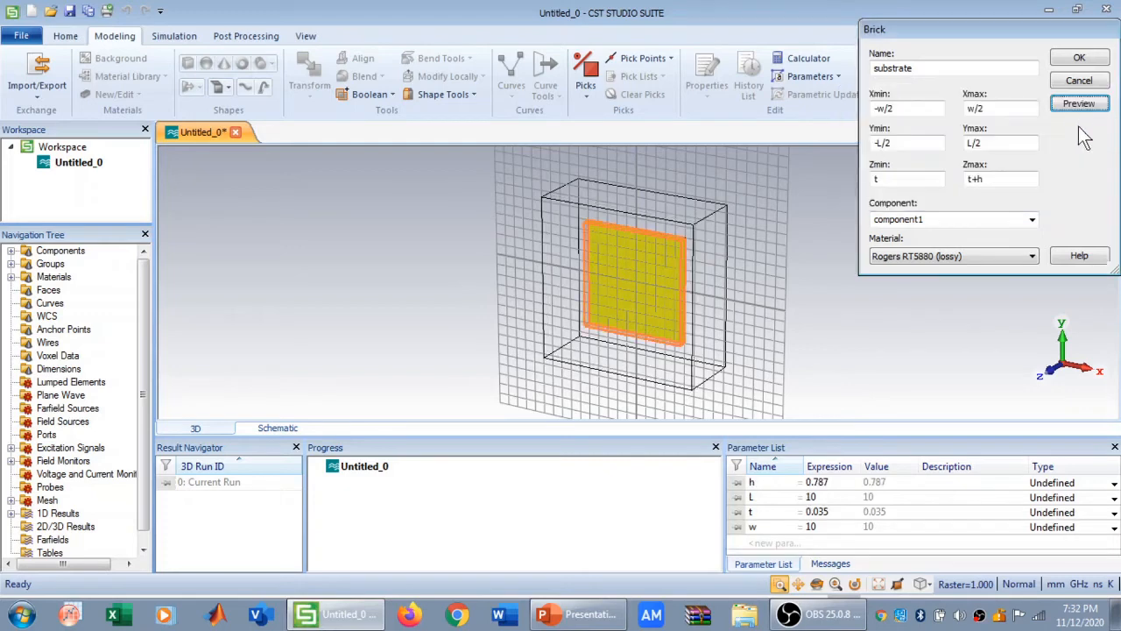
{"action": "left_click", "coordinate": [1080, 58]}
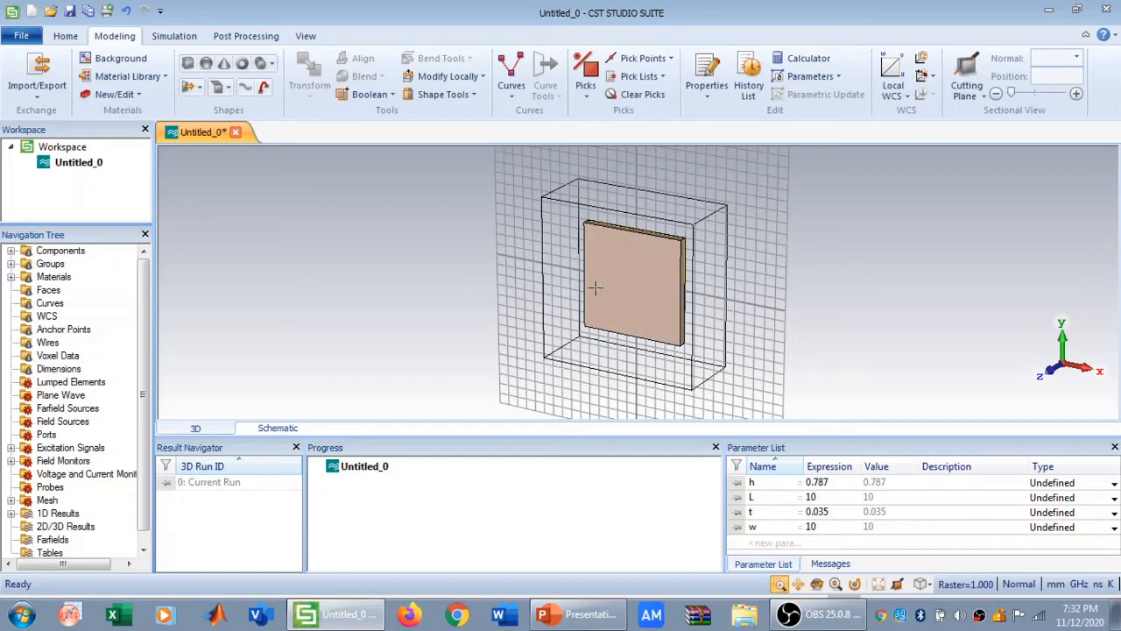
- Pick the substrate's front face and align the local coordinate system with it
{"action": "left_click", "coordinate": [922, 584]}
{"action": "left_click", "coordinate": [959, 422]}
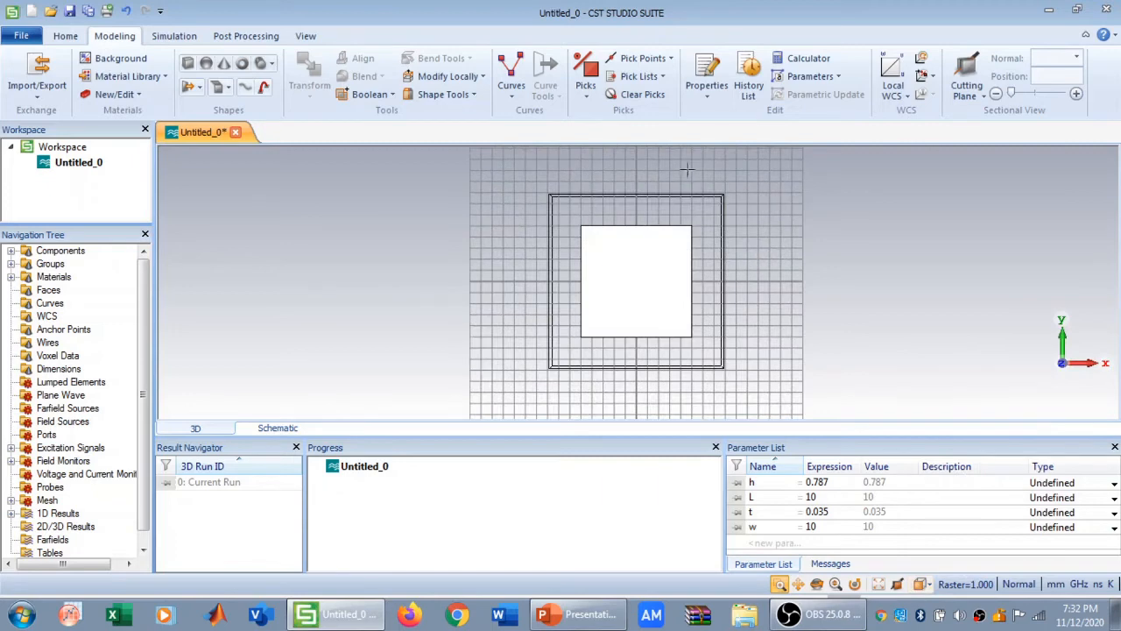
{"action": "left_click", "coordinate": [593, 81]}
{"action": "double_click", "coordinate": [632, 283]}
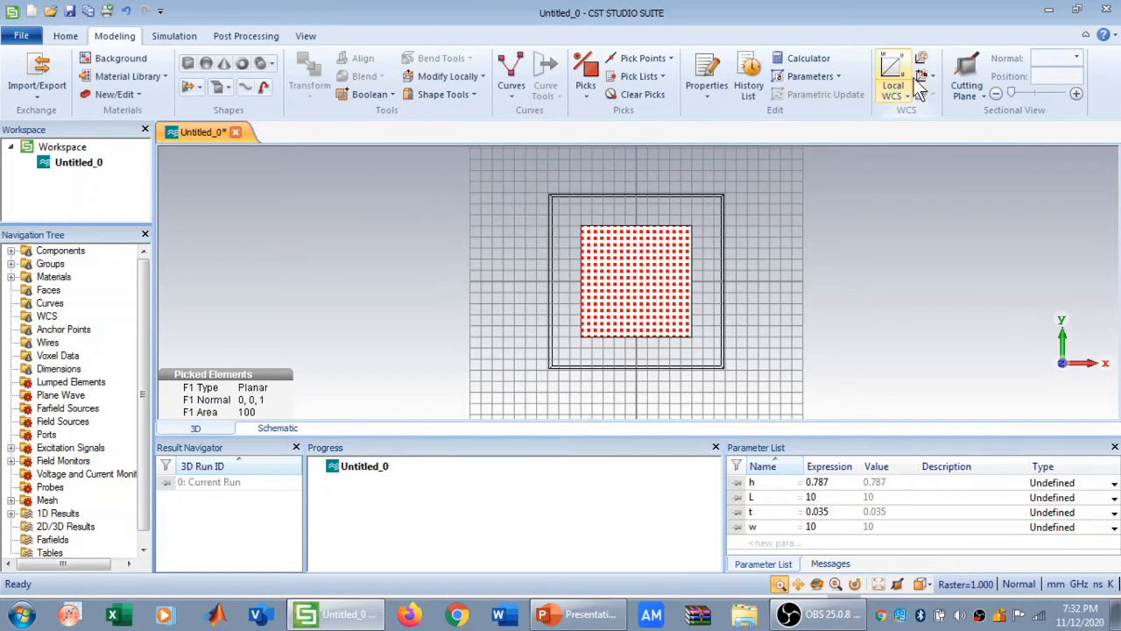
{"action": "left_click", "coordinate": [926, 81]}
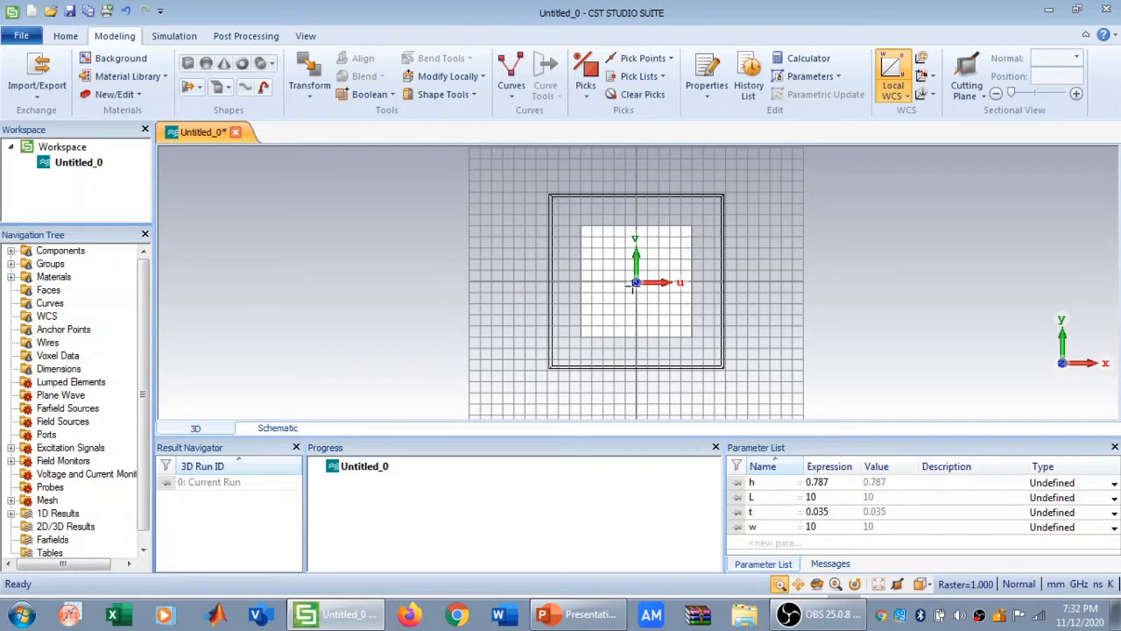
- Start a circular cylinder by entering its dimensions numerically and name it circular patch
{"action": "left_click", "coordinate": [271, 63]}
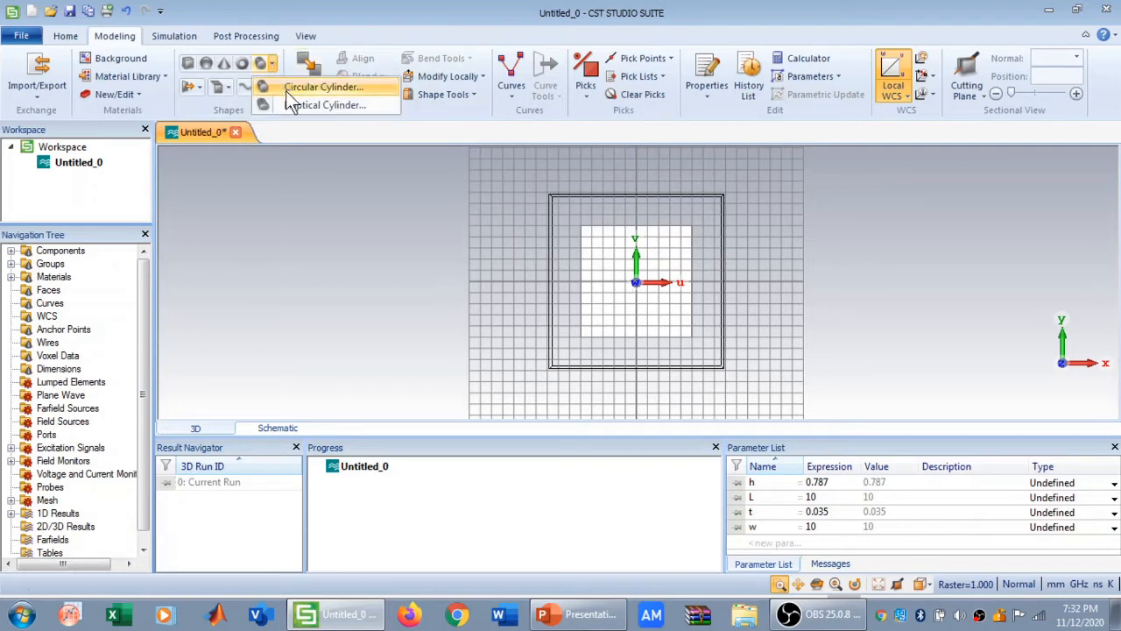
{"action": "left_click", "coordinate": [298, 86]}
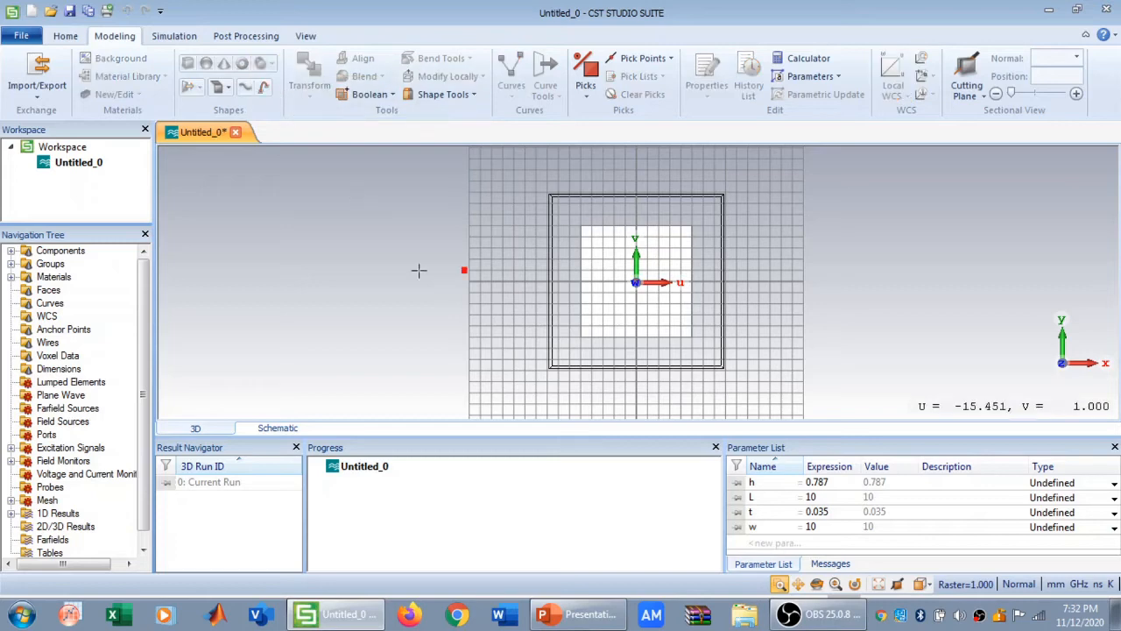
{"action": "key", "text": "Escape"}
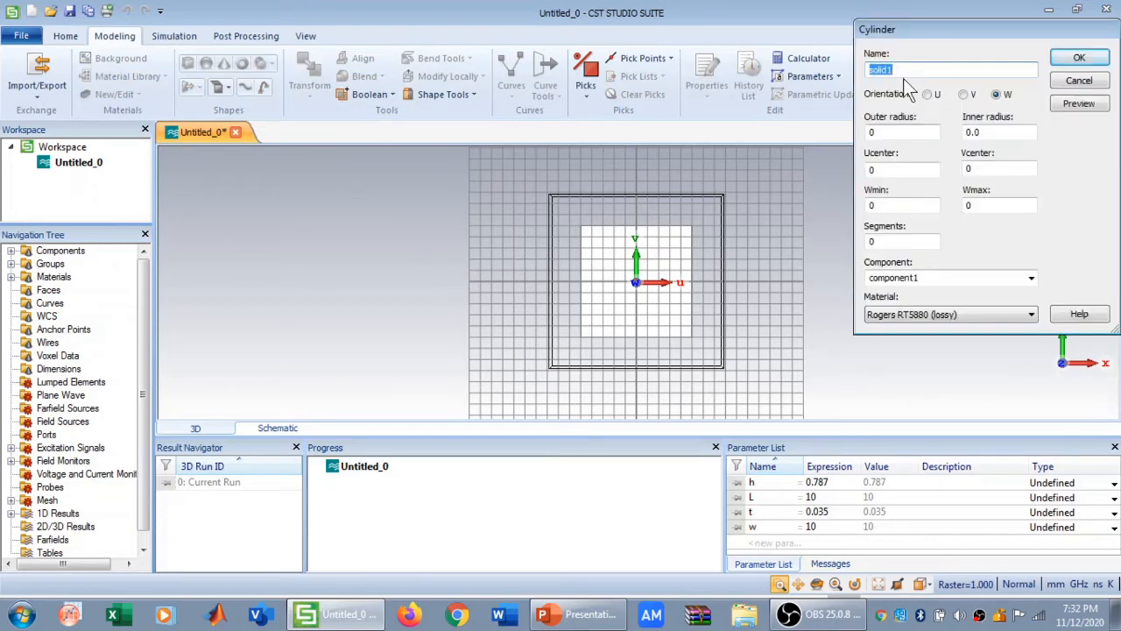
{"action": "key", "text": "BackSpace"}
{"action": "type", "text": "circular patch"}
- Set the cylinder's outer radius to R and Wmax to t, with Copper (pure) as its material
{"action": "double_click", "coordinate": [900, 131]}
{"action": "key", "text": "BackSpace"}
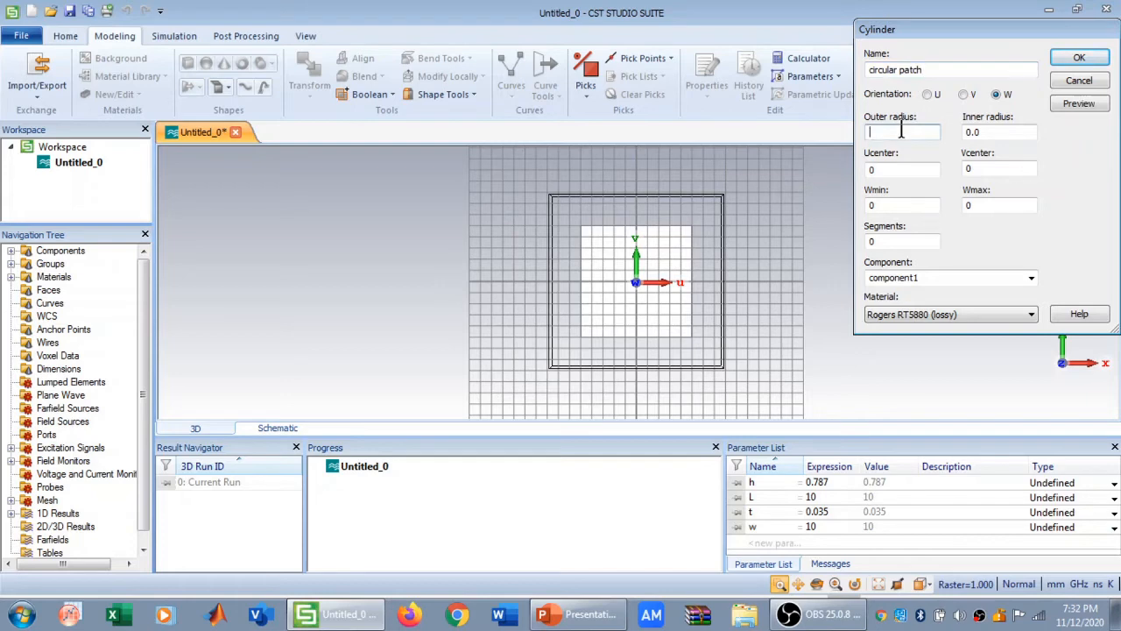
{"action": "type", "text": "R"}
{"action": "left_click", "coordinate": [972, 205]}
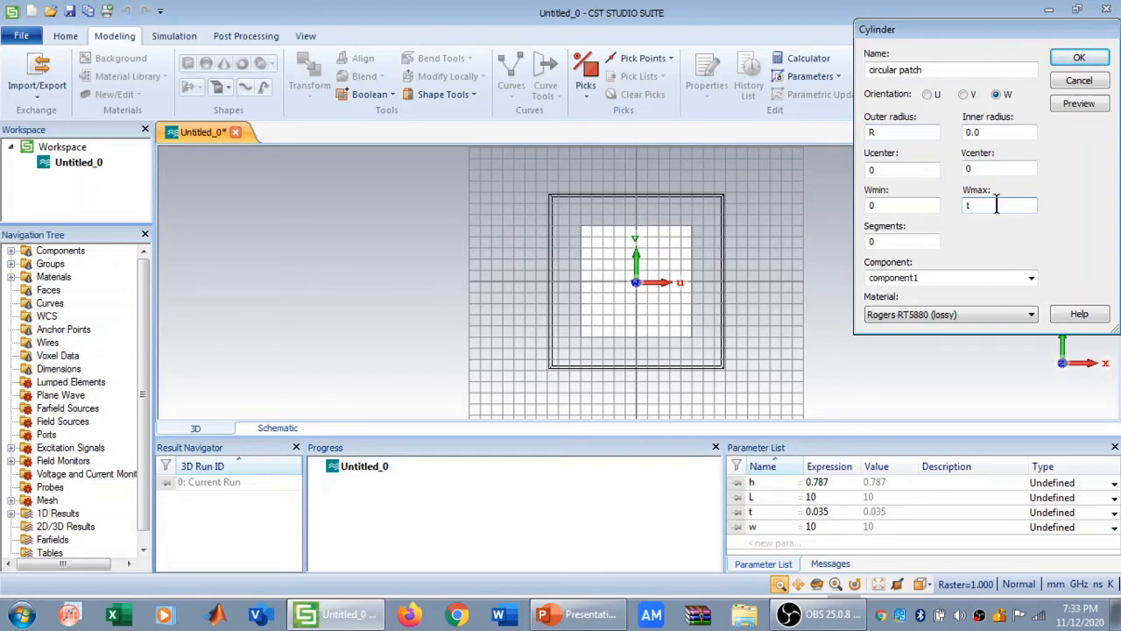
{"action": "left_click", "coordinate": [966, 315]}
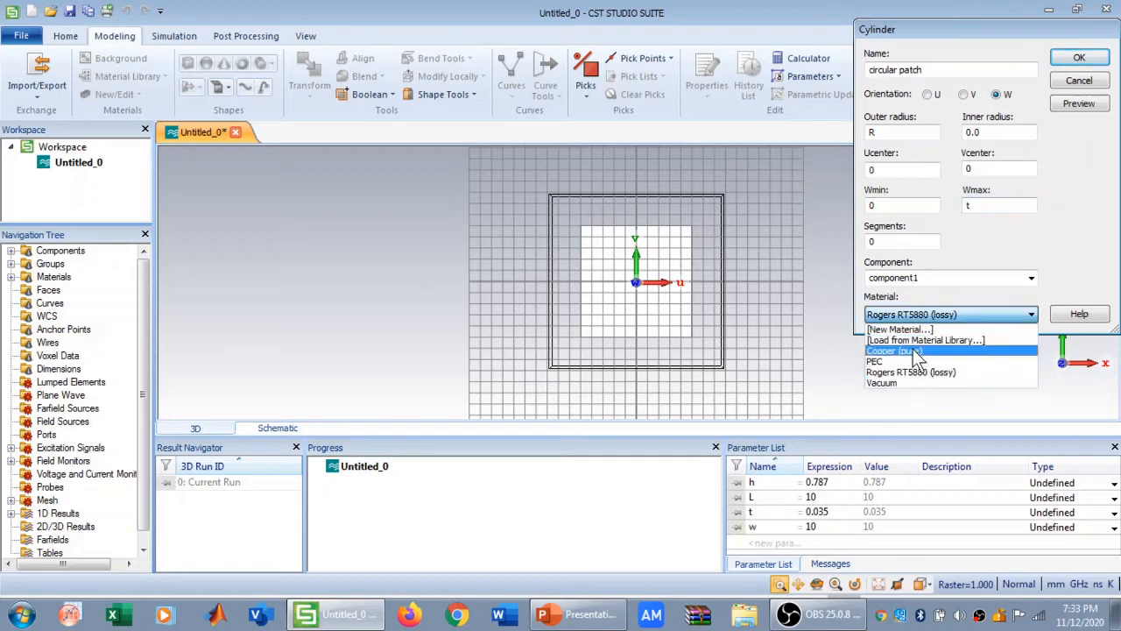
{"action": "left_click", "coordinate": [911, 349]}
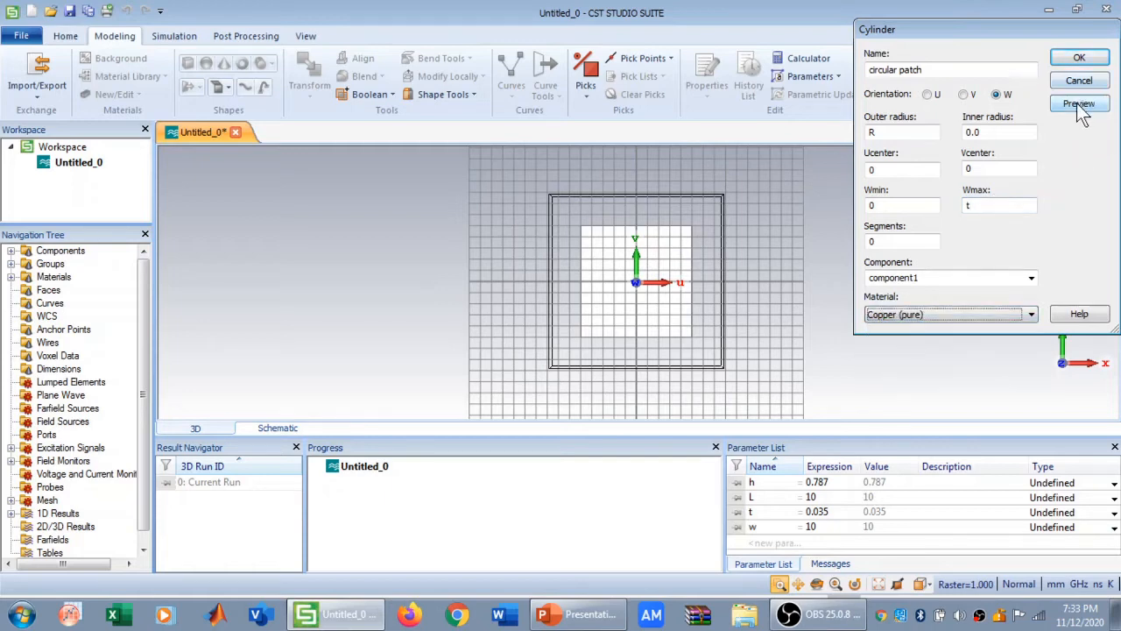
- Preview the circular patch, define the missing parameter R as 3.2, and create the cylinder
{"action": "left_click", "coordinate": [1082, 109]}
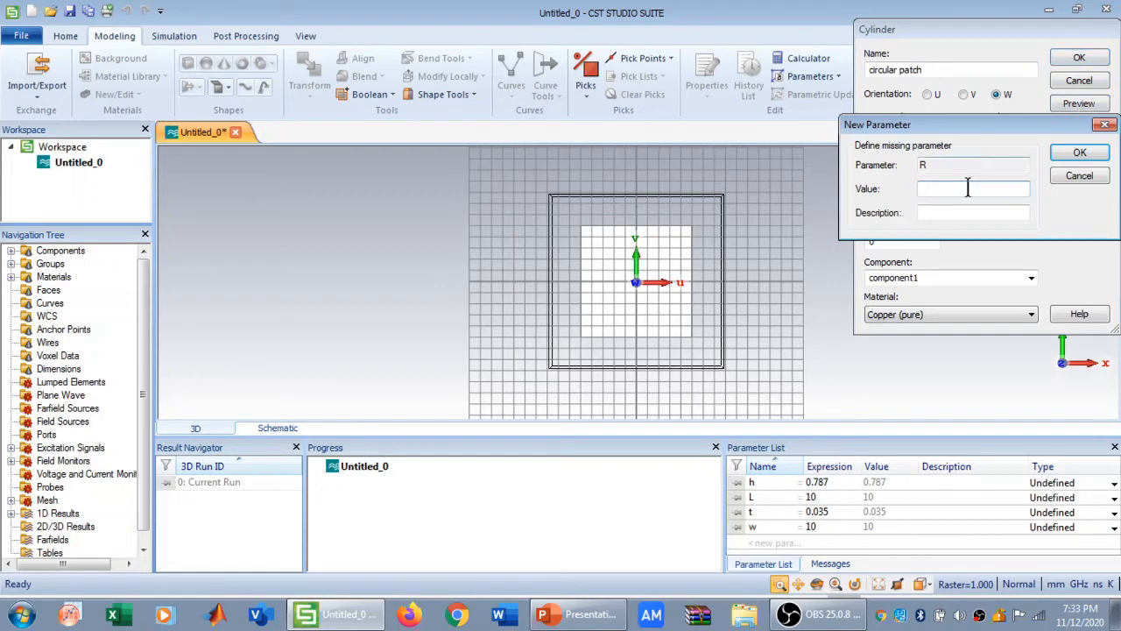
{"action": "type", "text": "3.2"}
{"action": "left_click", "coordinate": [1080, 152]}
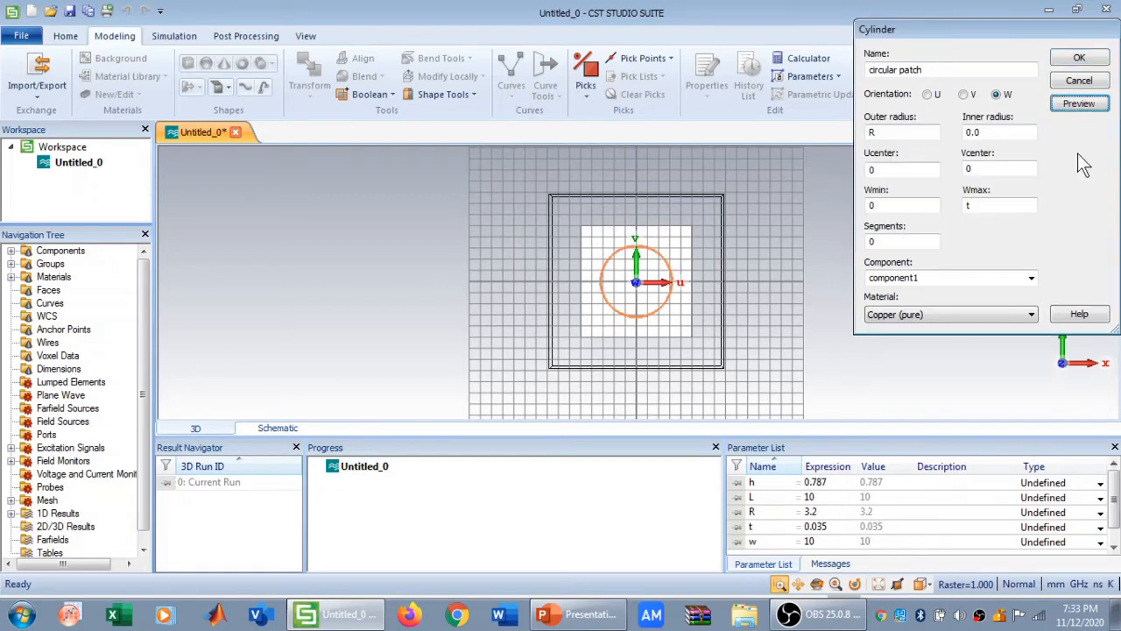
{"action": "left_click", "coordinate": [1081, 58]}
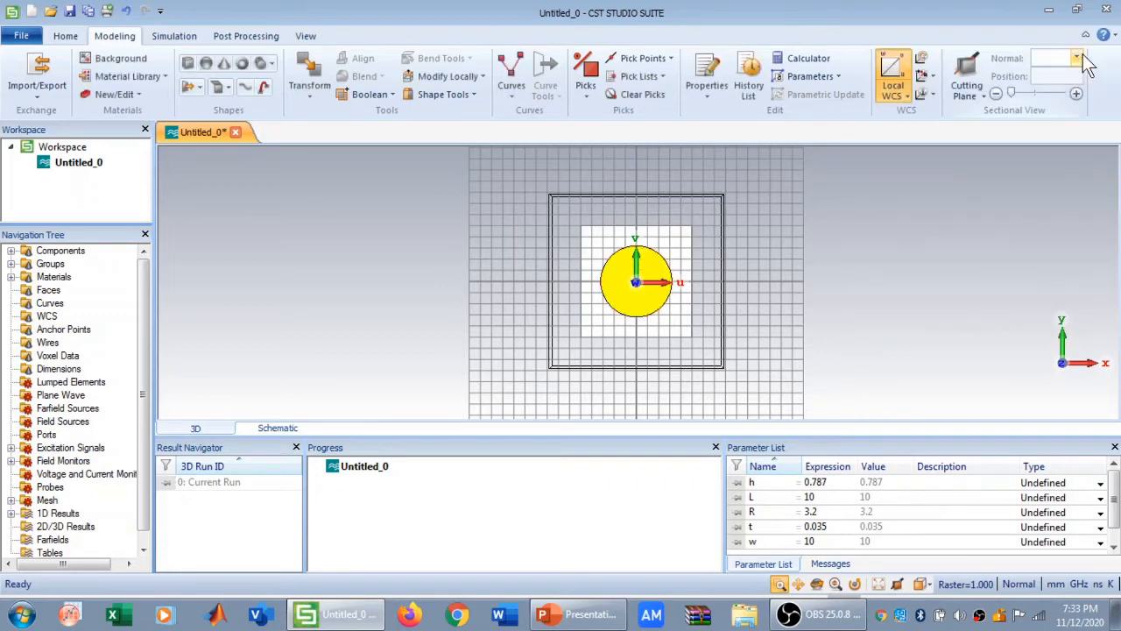
- Switch off the local coordinate system with the model shown from the front
{"action": "left_click", "coordinate": [816, 585]}
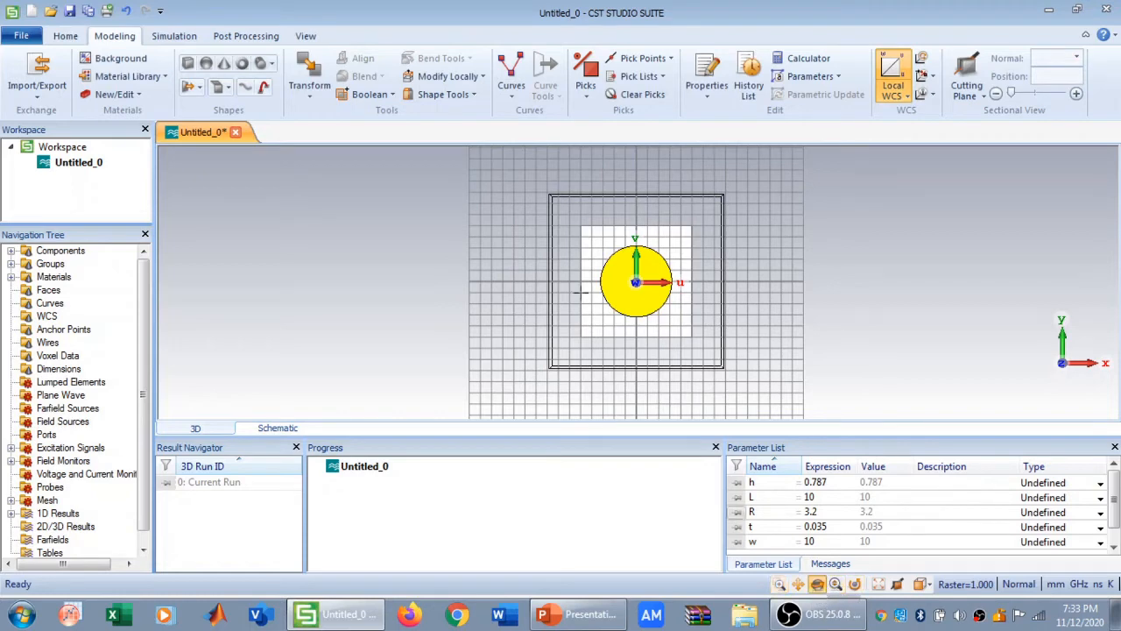
{"action": "mouse_move", "coordinate": [578, 293]}
{"action": "left_mouse_down"}
{"action": "mouse_move", "coordinate": [840, 289]}
{"action": "mouse_move", "coordinate": [954, 260]}
{"action": "mouse_move", "coordinate": [1033, 257]}
{"action": "mouse_move", "coordinate": [555, 280]}
{"action": "mouse_move", "coordinate": [569, 301]}
{"action": "left_mouse_up"}
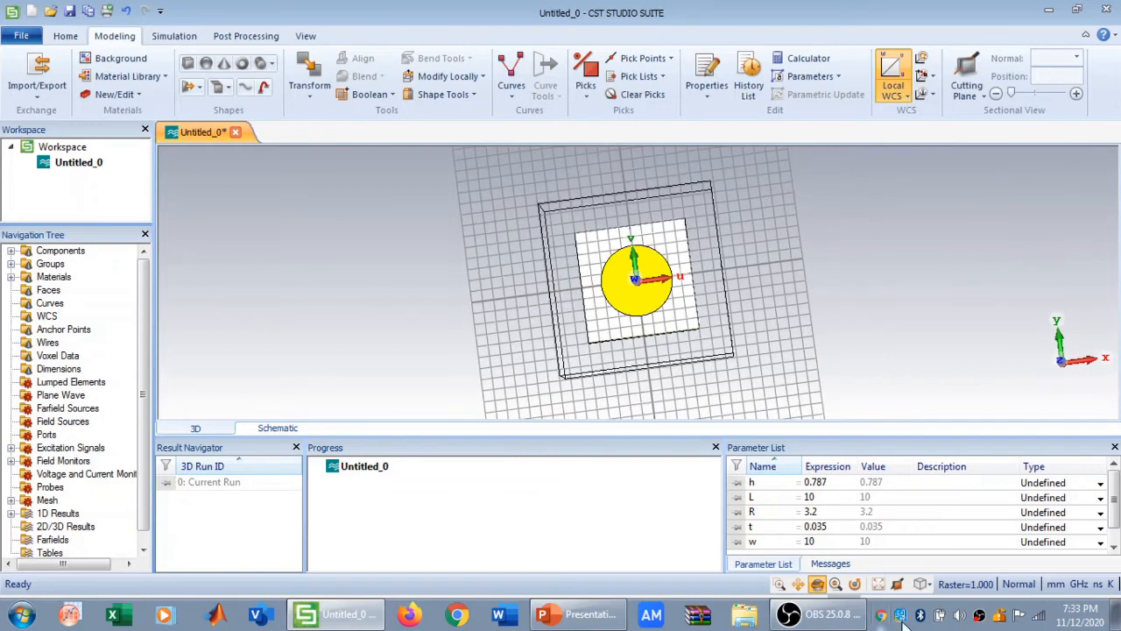
{"action": "left_click", "coordinate": [921, 584]}
{"action": "left_click", "coordinate": [920, 421]}
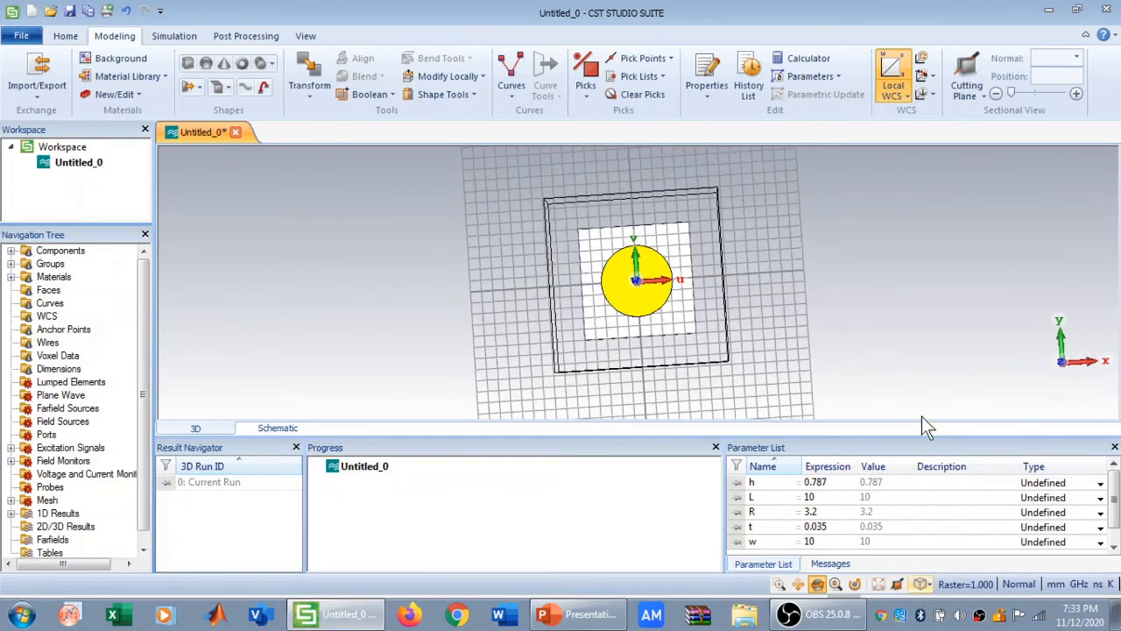
{"action": "left_click", "coordinate": [891, 75]}
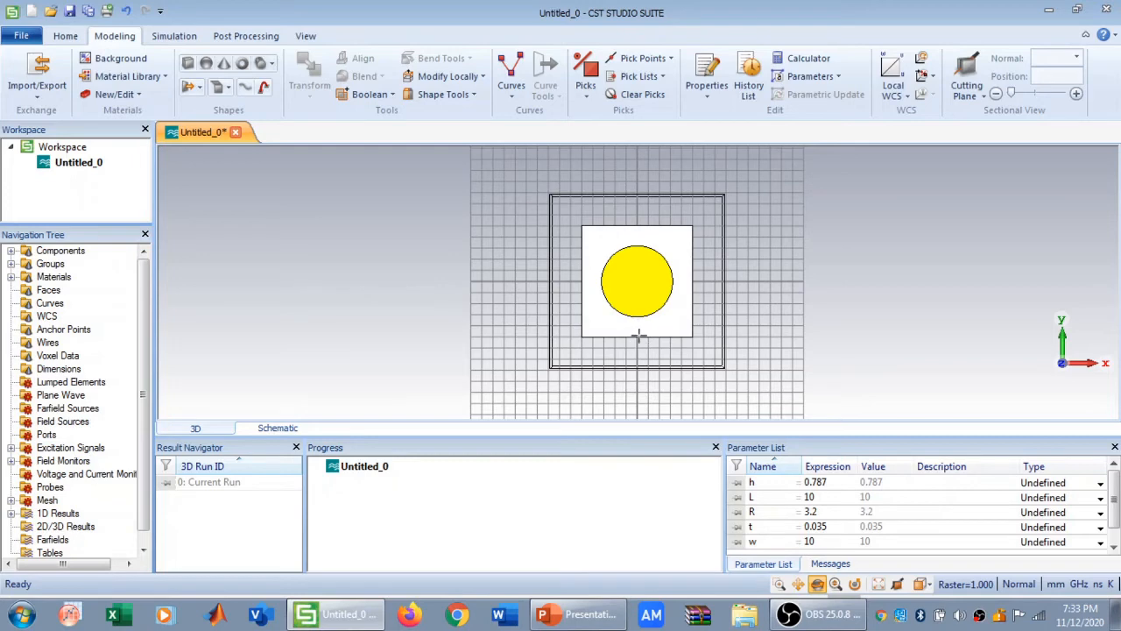
- Pick the midpoint of the substrate's lower edge and align the local coordinate system with that point
{"action": "left_click", "coordinate": [659, 59]}
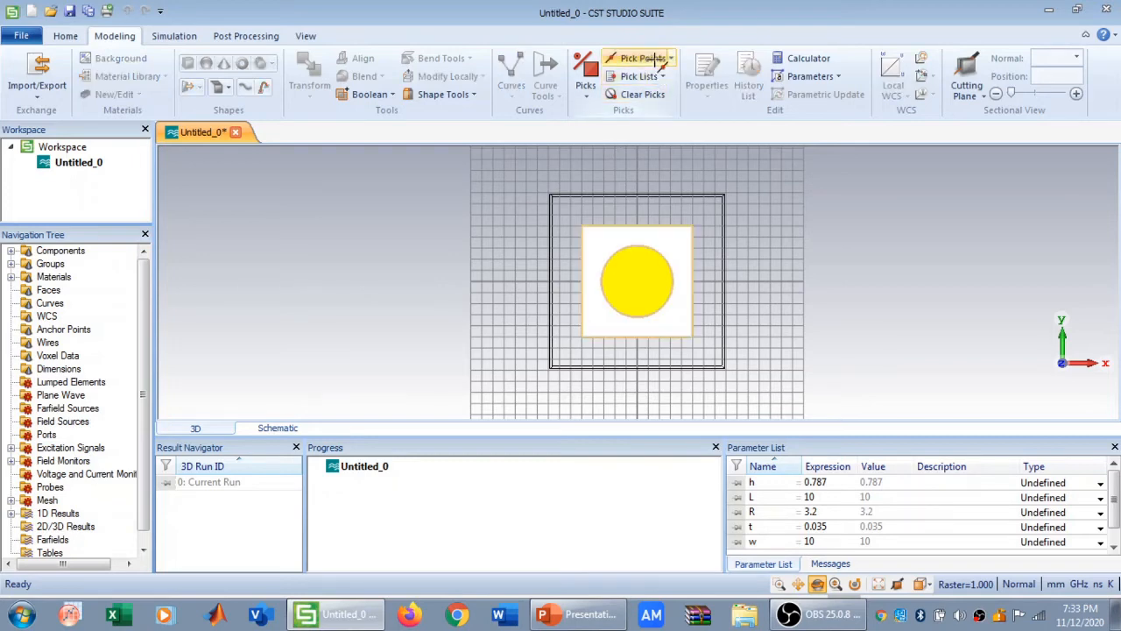
{"action": "left_click", "coordinate": [637, 337]}
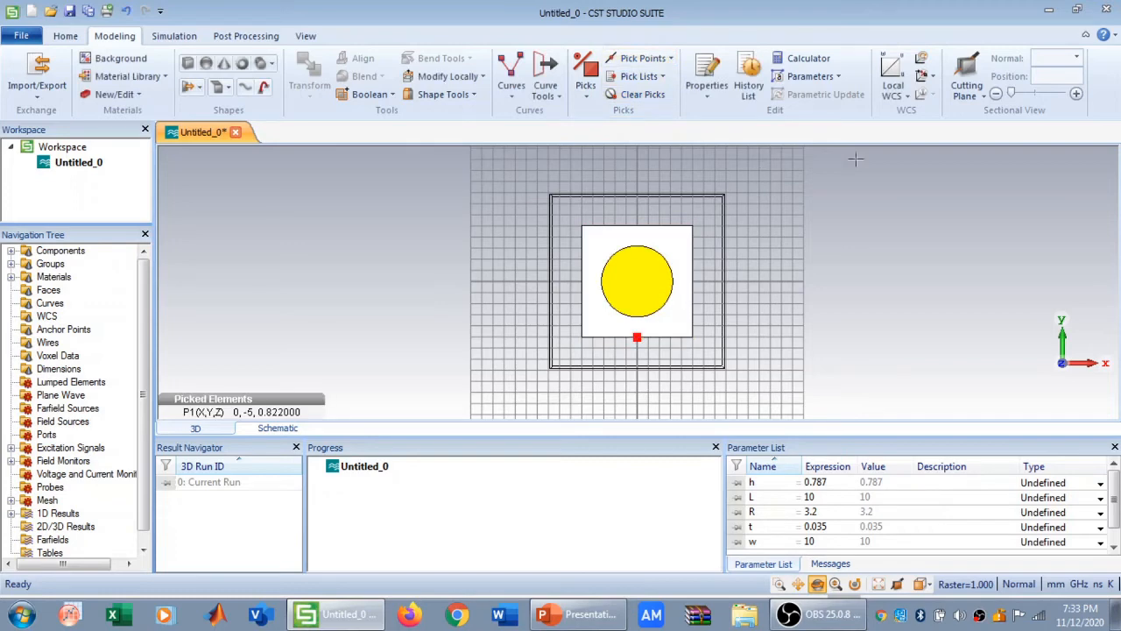
{"action": "left_click", "coordinate": [920, 77]}
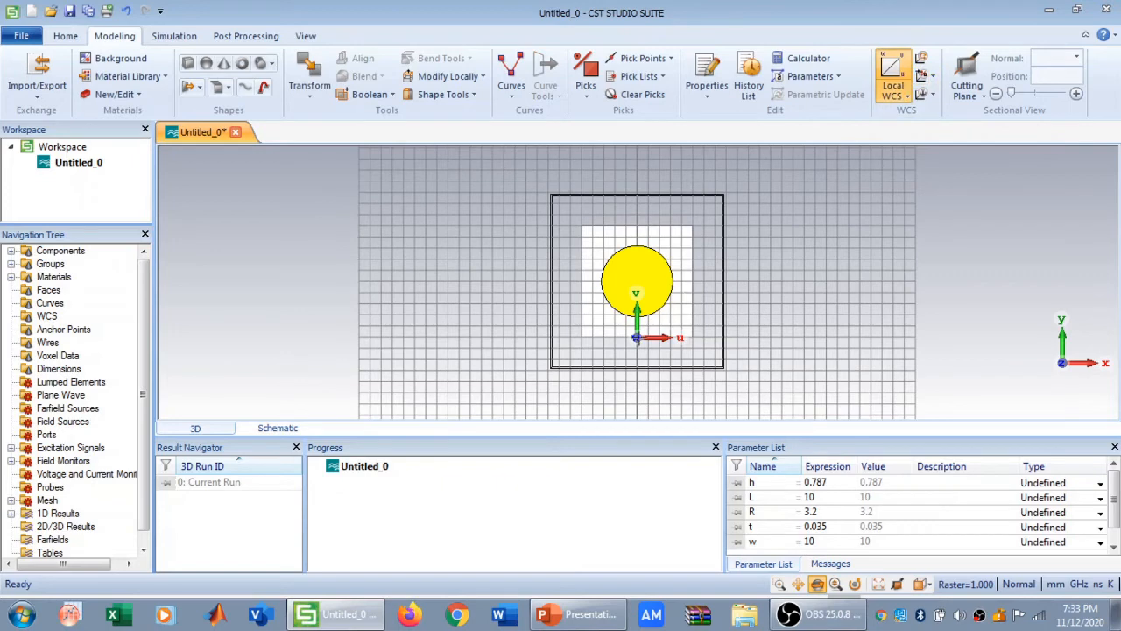
- Start a new brick by entering its dimensions numerically and name it feedline
{"action": "left_click", "coordinate": [189, 64]}
{"action": "key", "text": "Escape"}
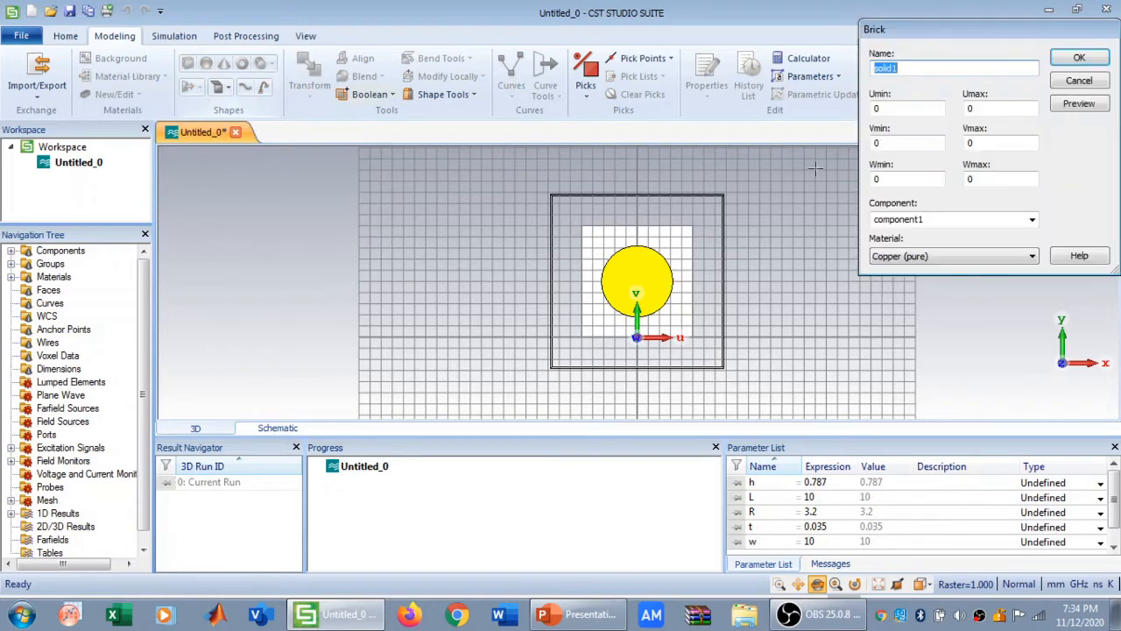
{"action": "type", "text": "feedline"}
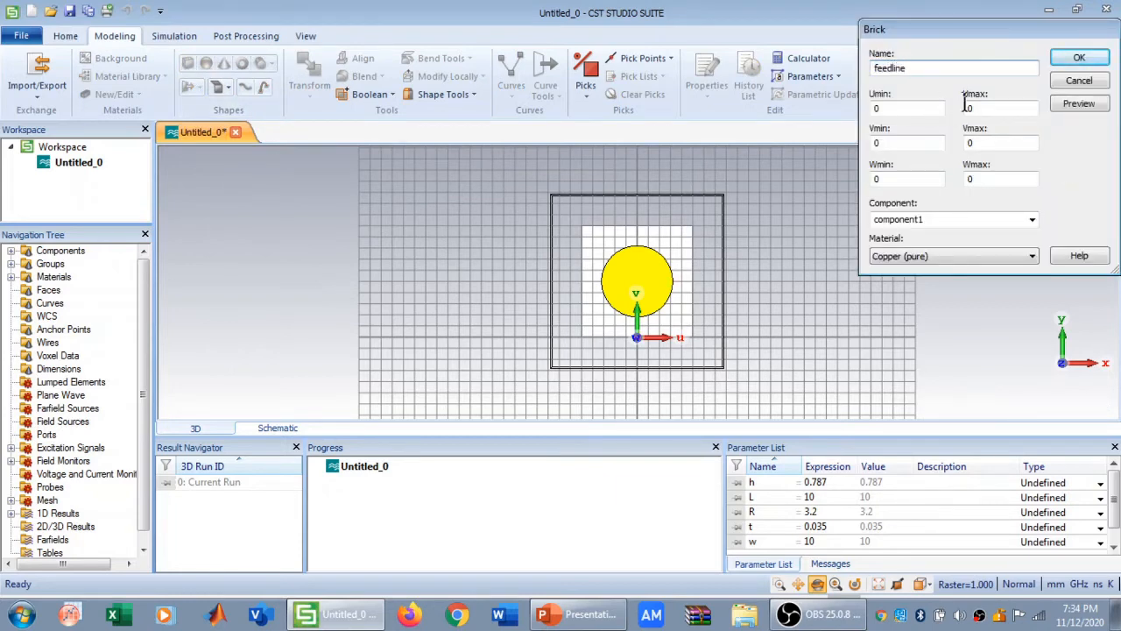
- Set the feedline brick's Umin to -wf/2 and Umax to wf/2
{"action": "left_click", "coordinate": [888, 107]}
{"action": "key", "text": "BackSpace"}
{"action": "type", "text": "-wg"}
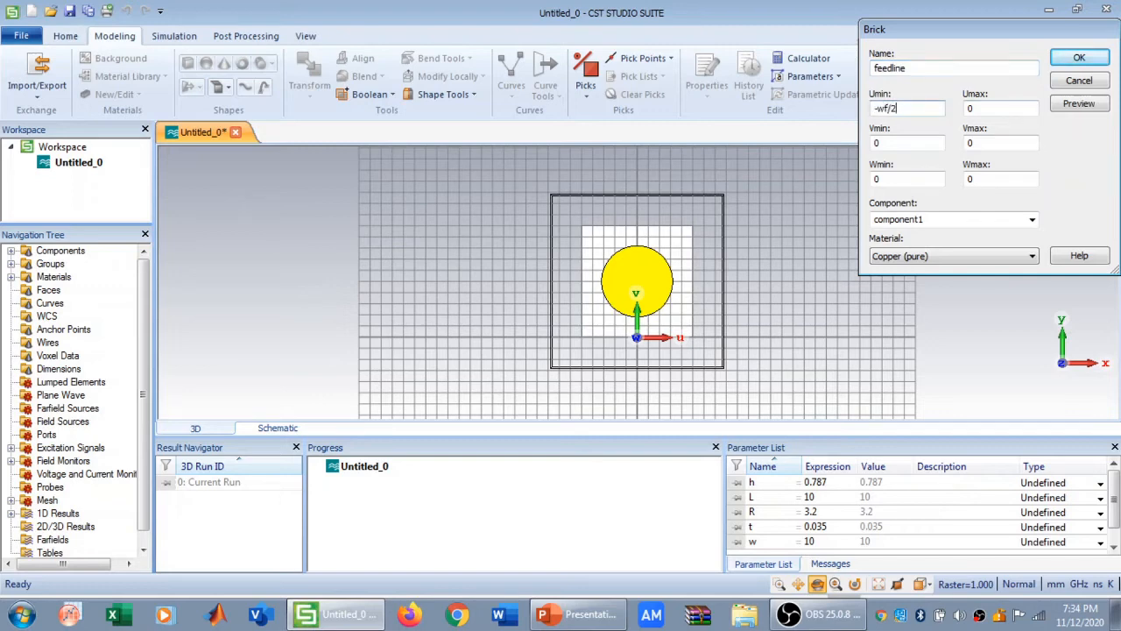
{"action": "left_click", "coordinate": [989, 105]}
{"action": "type", "text": "wf/2"}
{"action": "left_click", "coordinate": [993, 142]}
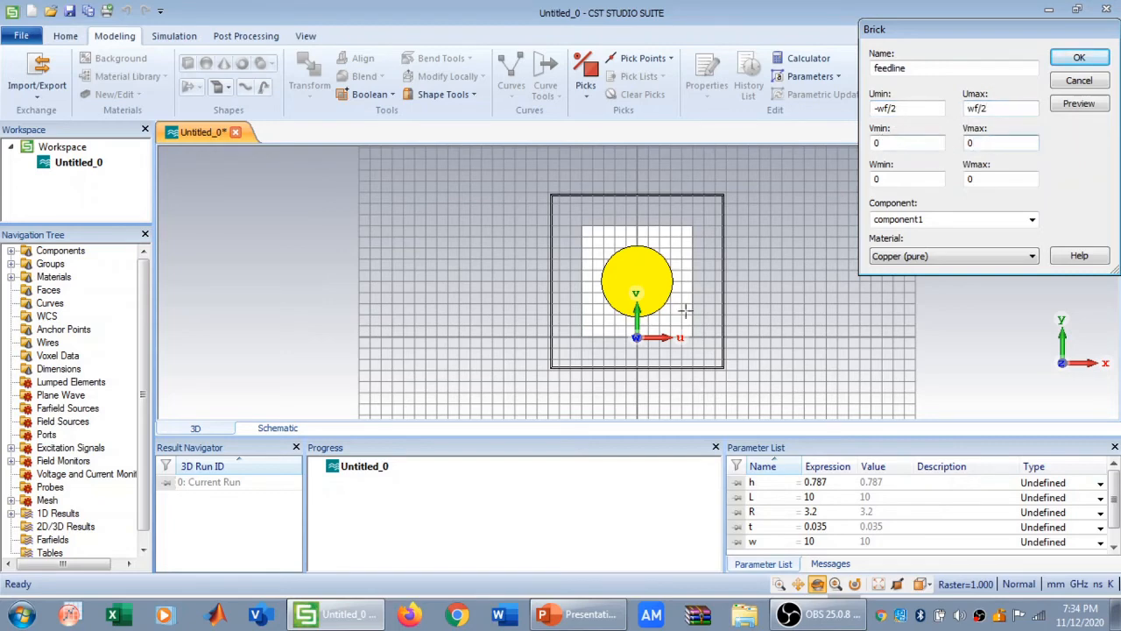
- Set the feedline brick's Vmax to lf and Wmax to t, and preview the shape
{"action": "left_click", "coordinate": [977, 179]}
{"action": "type", "text": "lf"}
{"action": "left_click", "coordinate": [1005, 179]}
{"action": "type", "text": "t"}
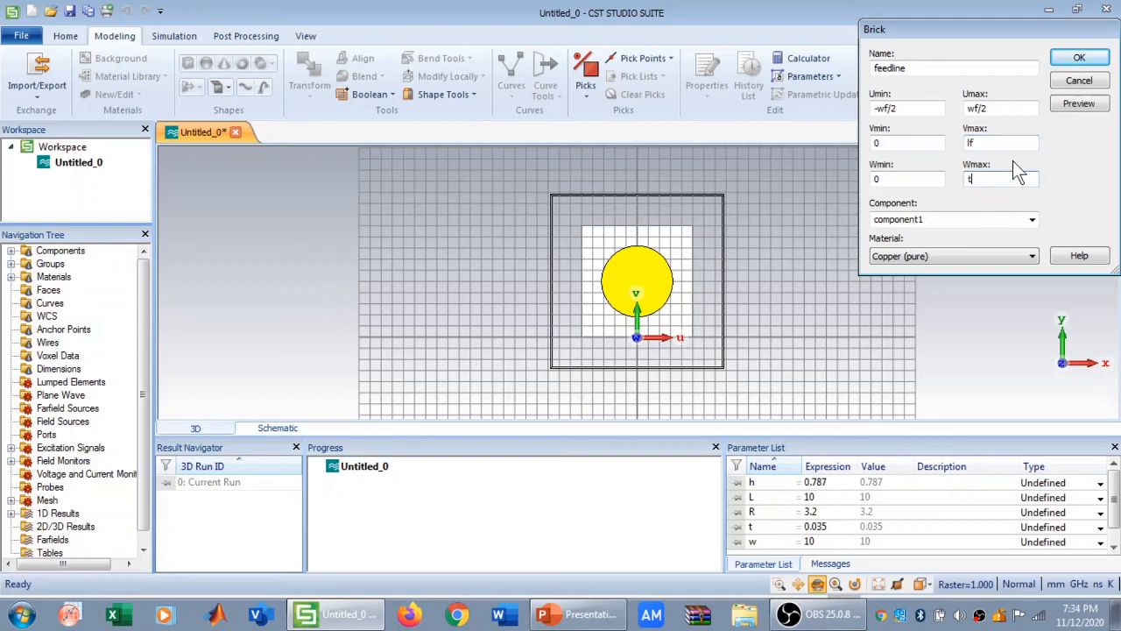
{"action": "left_click", "coordinate": [1076, 105]}
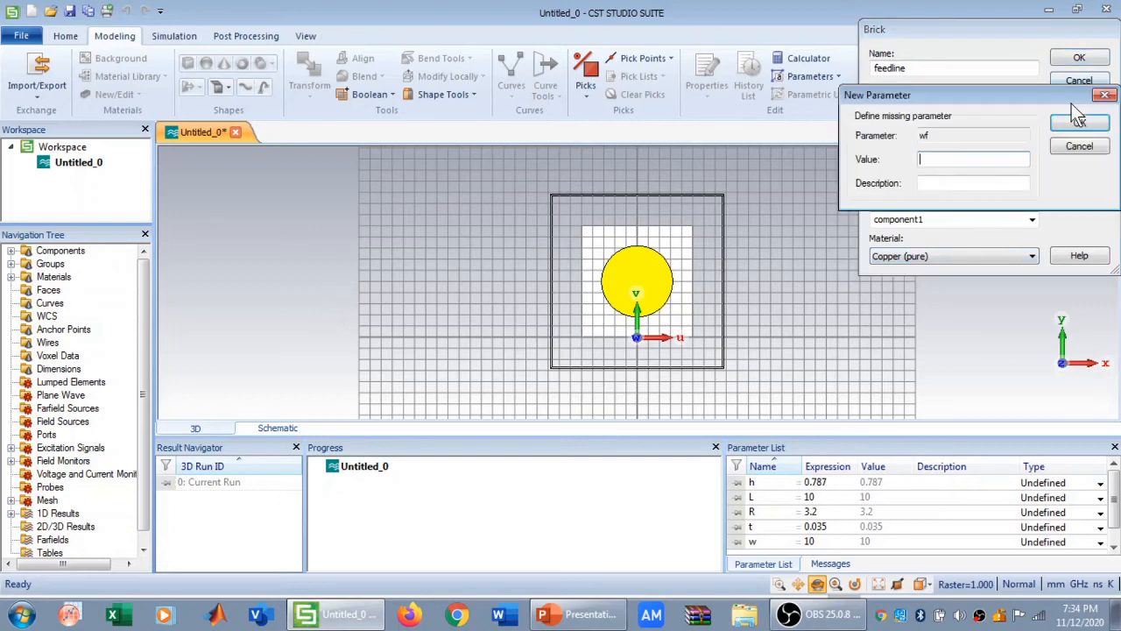
- Define the missing parameters wf as 0.3 and lf as 2, and create the feedline brick
{"action": "left_click", "coordinate": [936, 158]}
{"action": "type", "text": "0.3"}
{"action": "left_click", "coordinate": [1081, 124]}
{"action": "left_click", "coordinate": [969, 158]}
{"action": "type", "text": "2"}
{"action": "left_click", "coordinate": [1080, 123]}
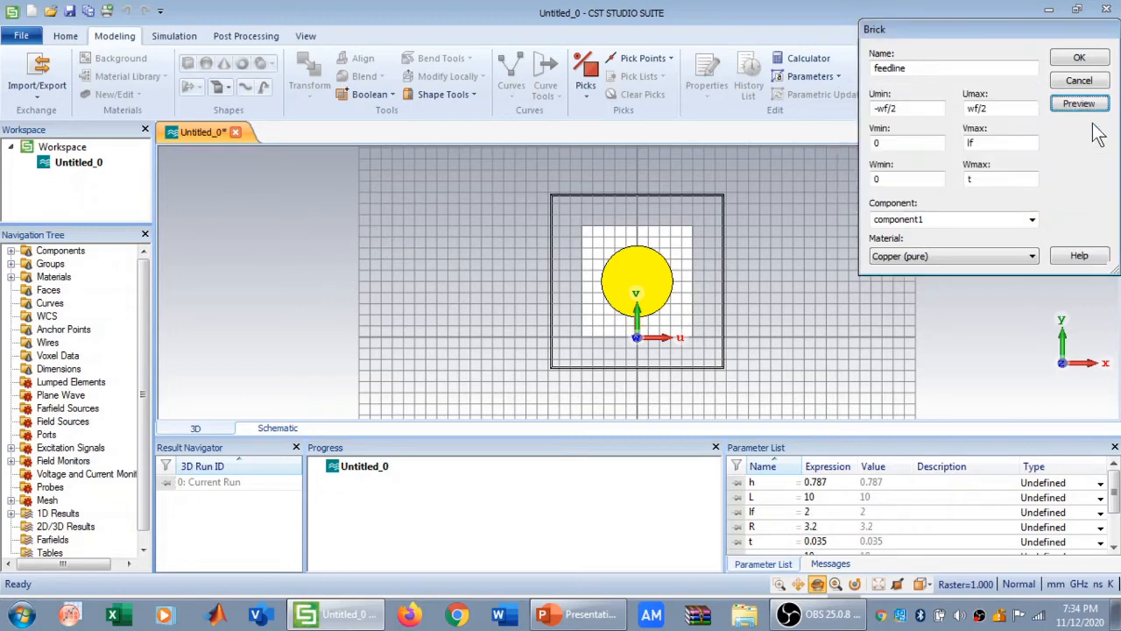
{"action": "left_click", "coordinate": [1081, 58]}
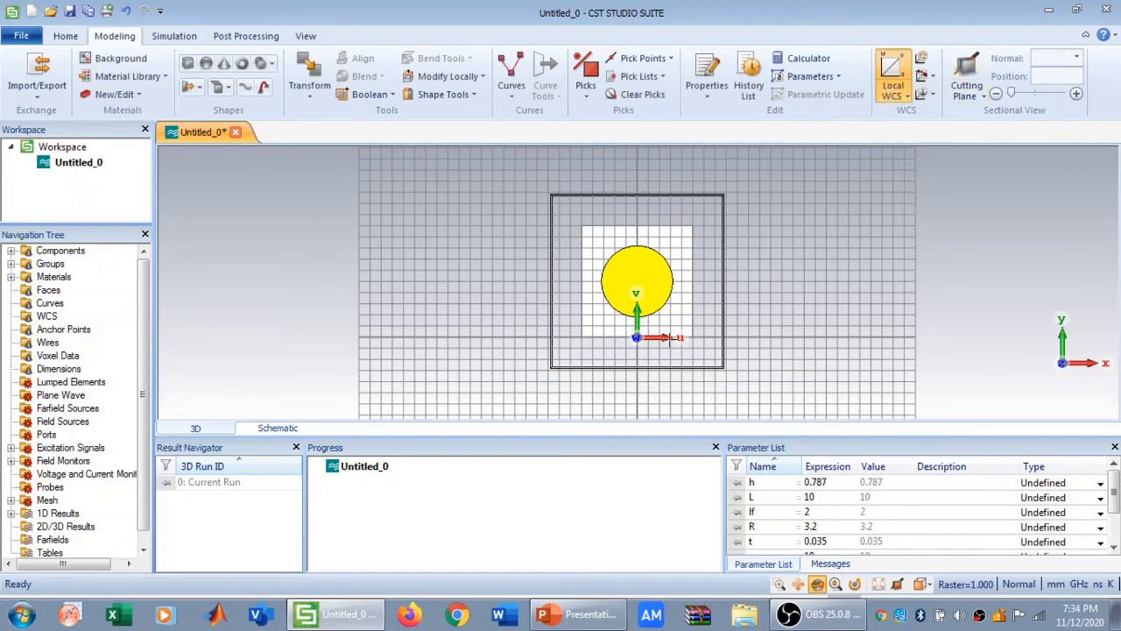
- Switch off the local coordinate system and inspect the feedline's connection to the circular patch
{"action": "left_click", "coordinate": [817, 584]}
{"action": "left_click_drag", "start_coordinate": [601, 311], "coordinate": [814, 293]}
{"action": "key", "text": "space"}
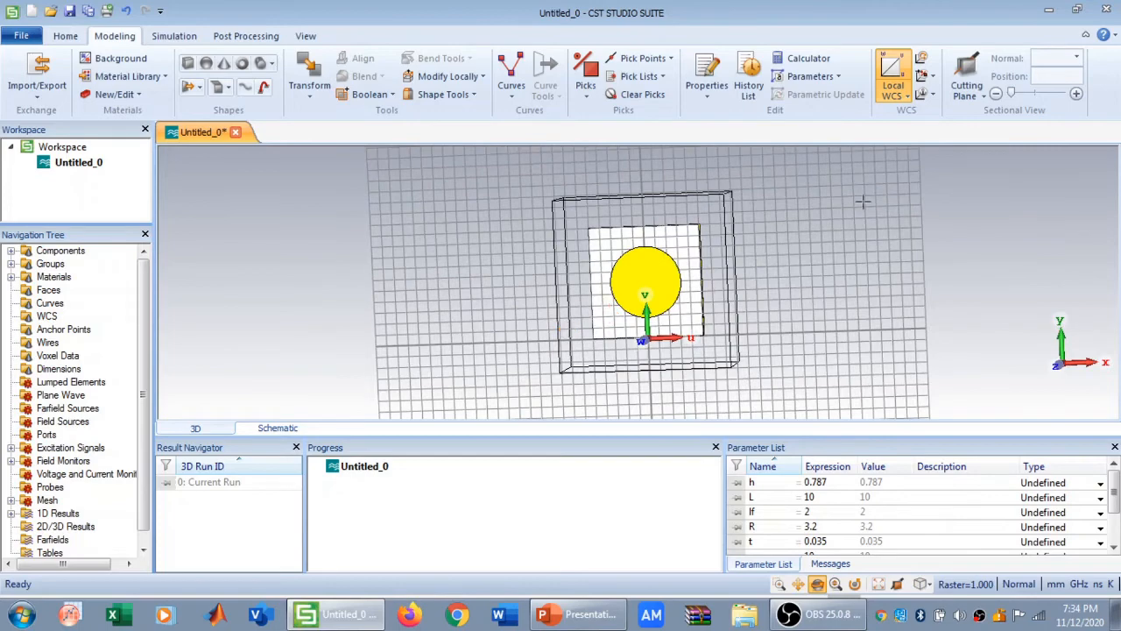
{"action": "left_click", "coordinate": [893, 70]}
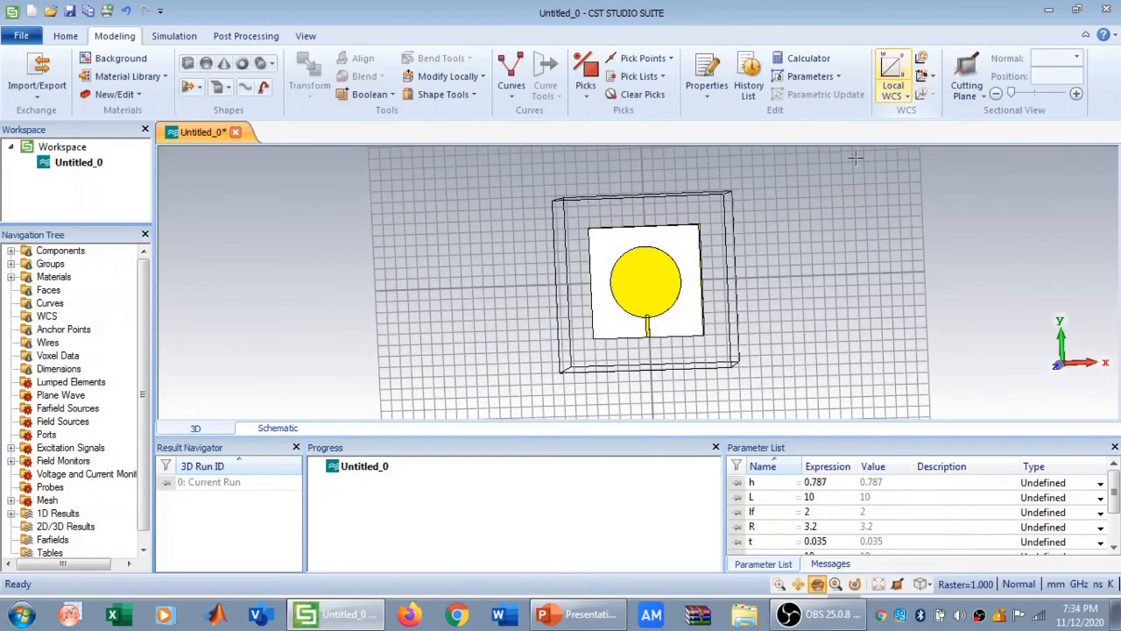
{"action": "left_click_drag", "start_coordinate": [619, 304], "coordinate": [667, 260]}
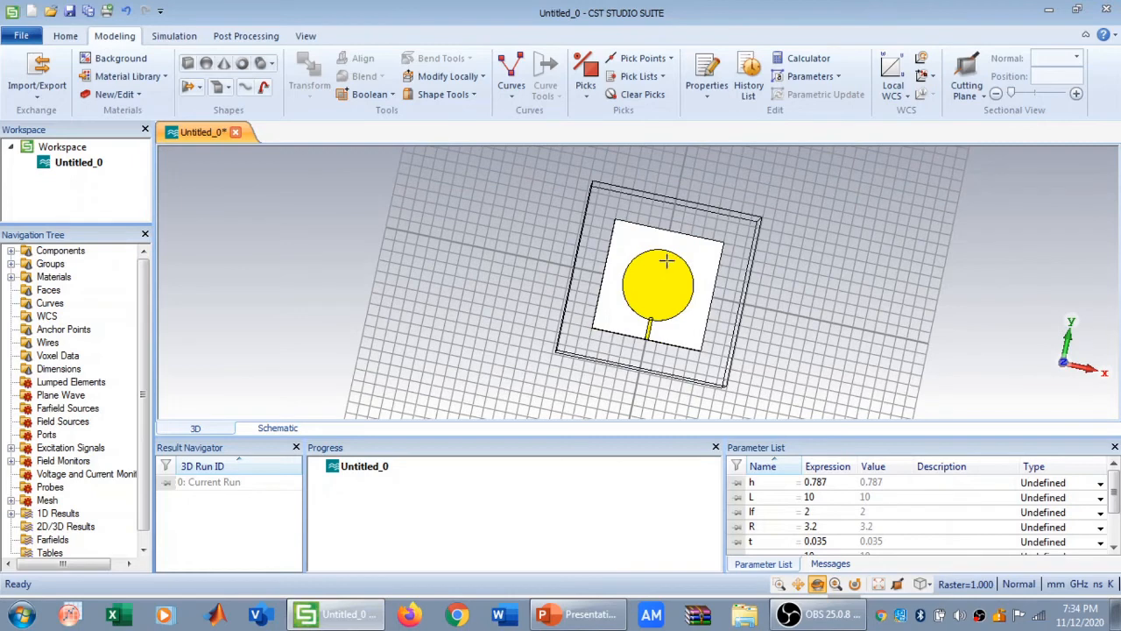
{"action": "left_click", "coordinate": [922, 585]}
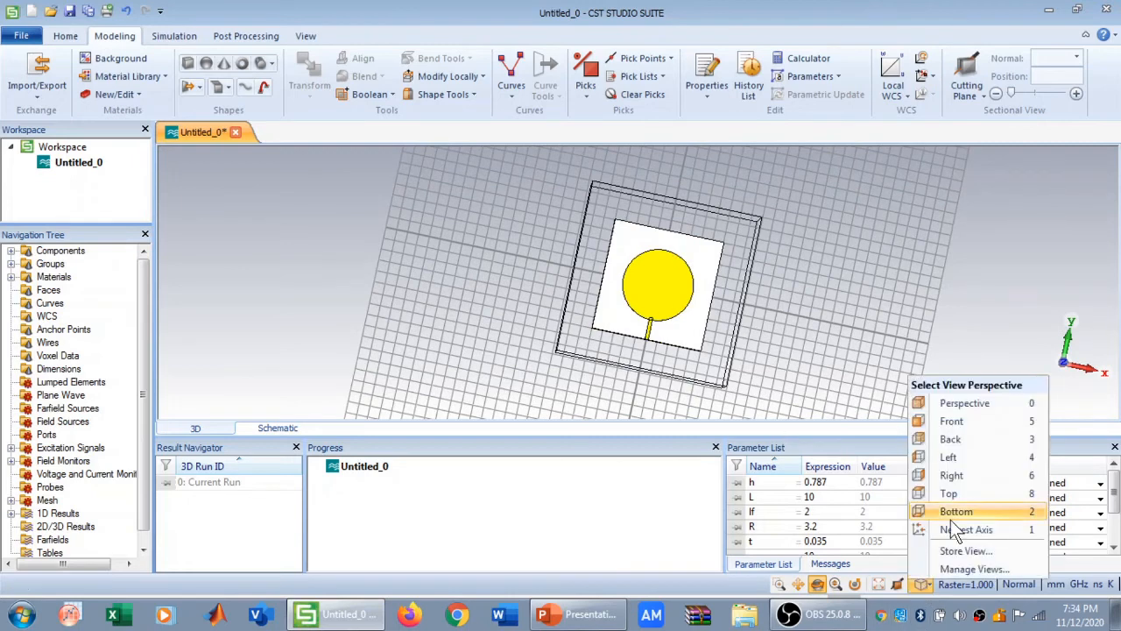
{"action": "left_click", "coordinate": [961, 423]}
{"action": "left_click_drag", "start_coordinate": [653, 350], "coordinate": [686, 359]}
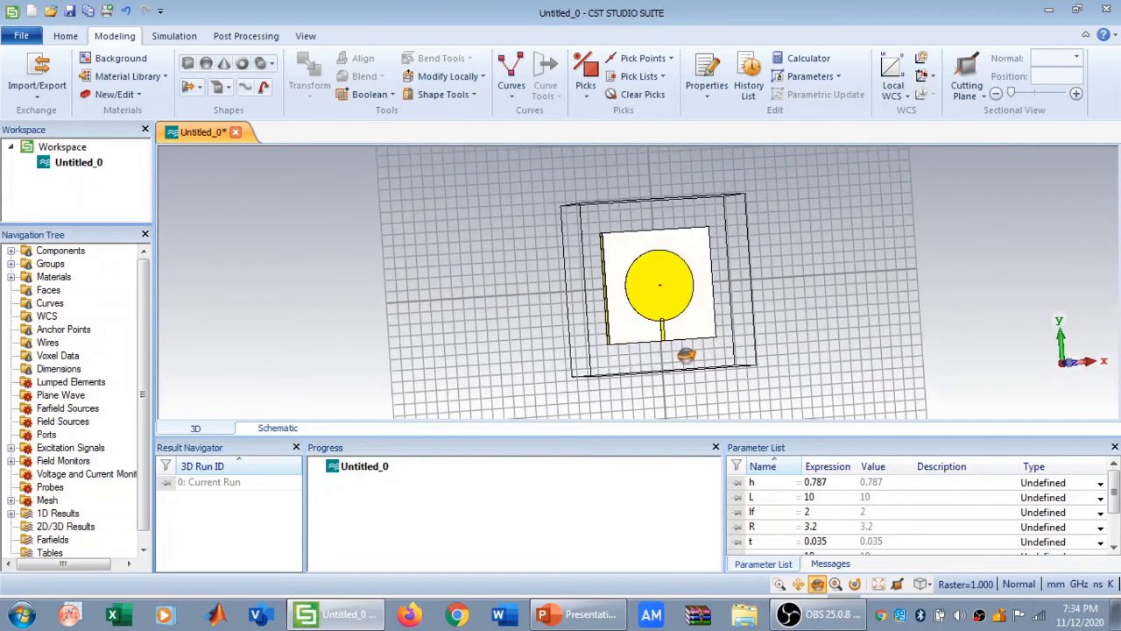
- Unite the feedline with the circular patch using Boolean Add and show the model from the front
{"action": "double_click", "coordinate": [82, 251]}
{"action": "double_click", "coordinate": [84, 263]}
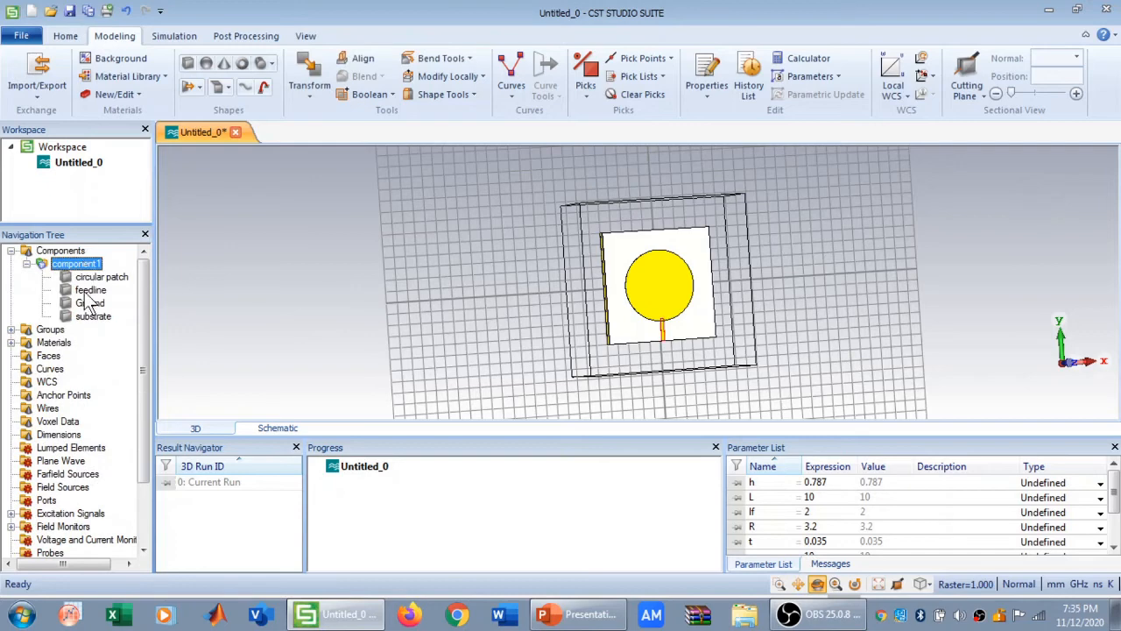
{"action": "left_click", "coordinate": [89, 291]}
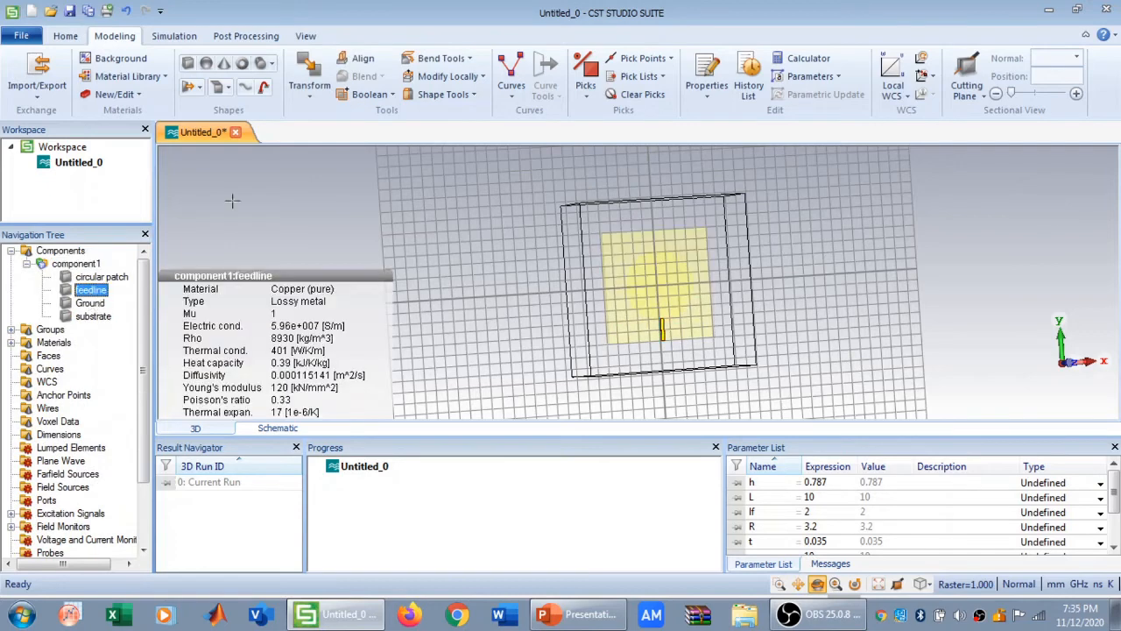
{"action": "left_click", "coordinate": [363, 99]}
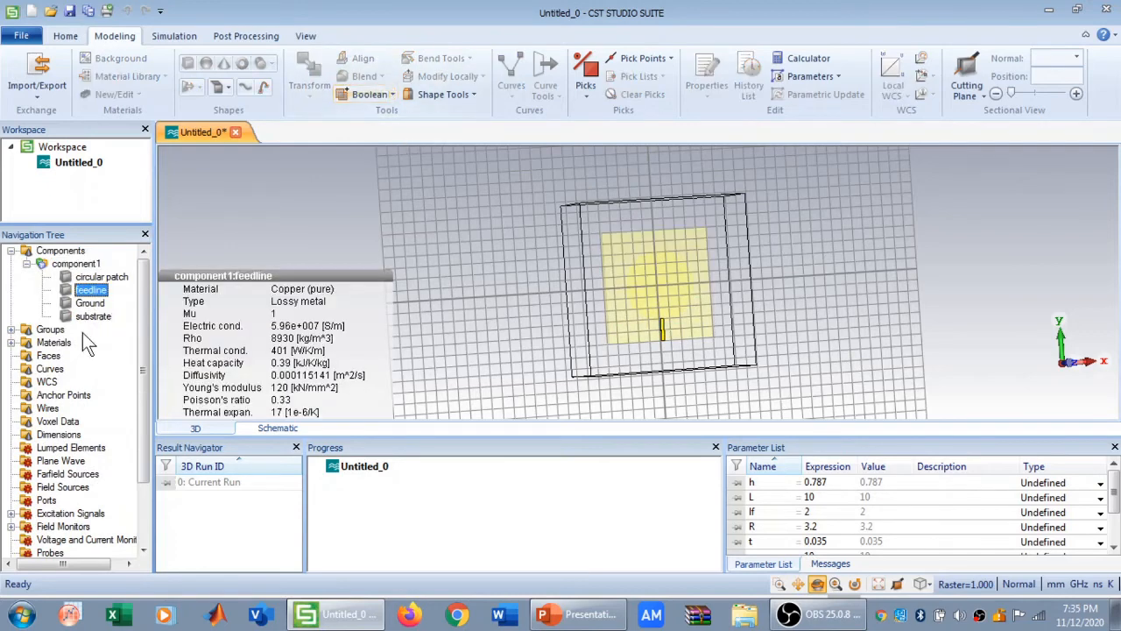
{"action": "left_click", "coordinate": [102, 279]}
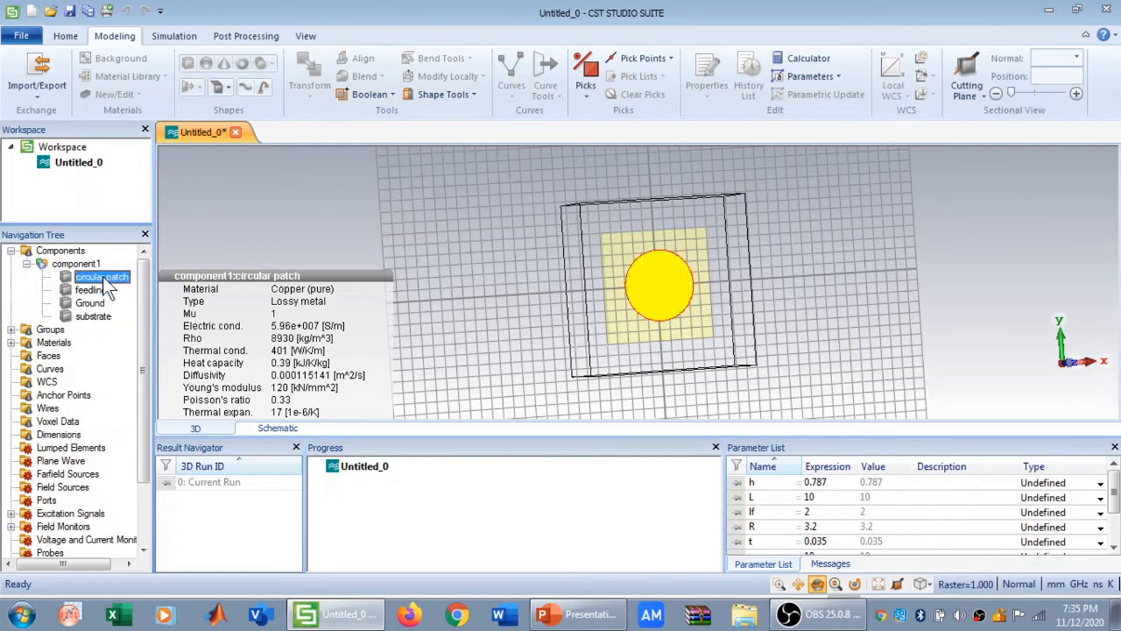
{"action": "key", "text": "Return"}
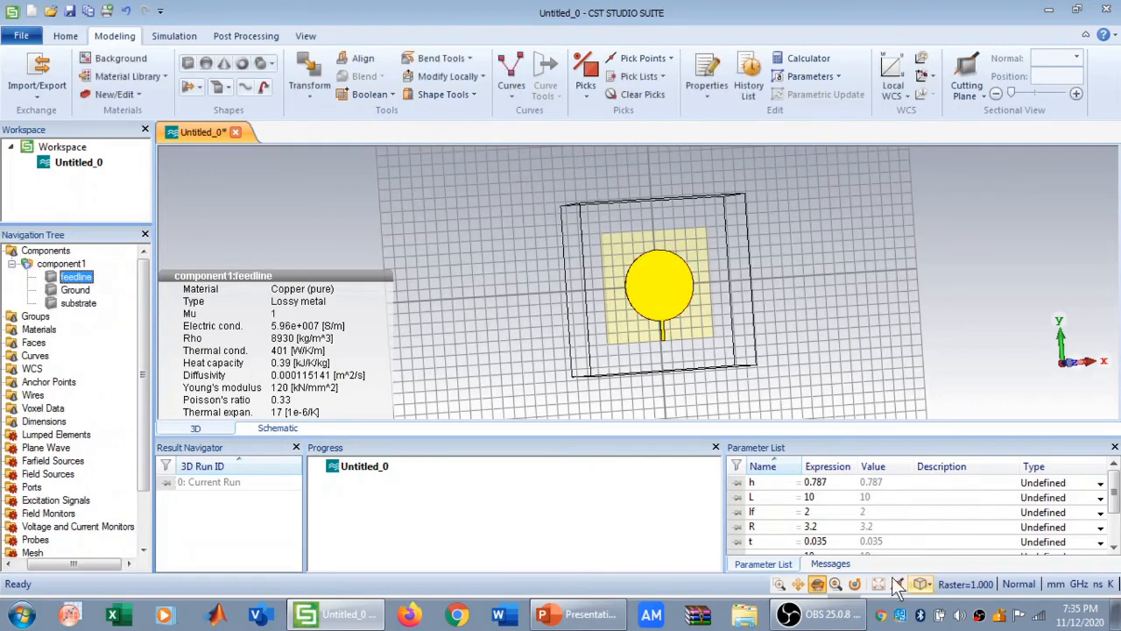
{"action": "left_click", "coordinate": [921, 585]}
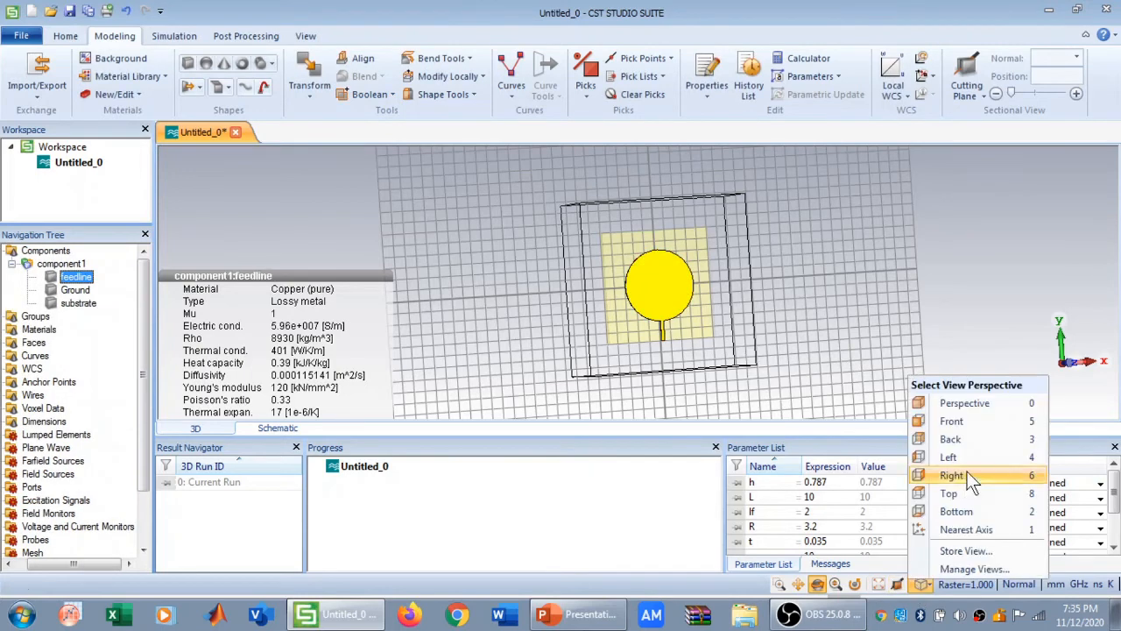
{"action": "left_click", "coordinate": [985, 420]}
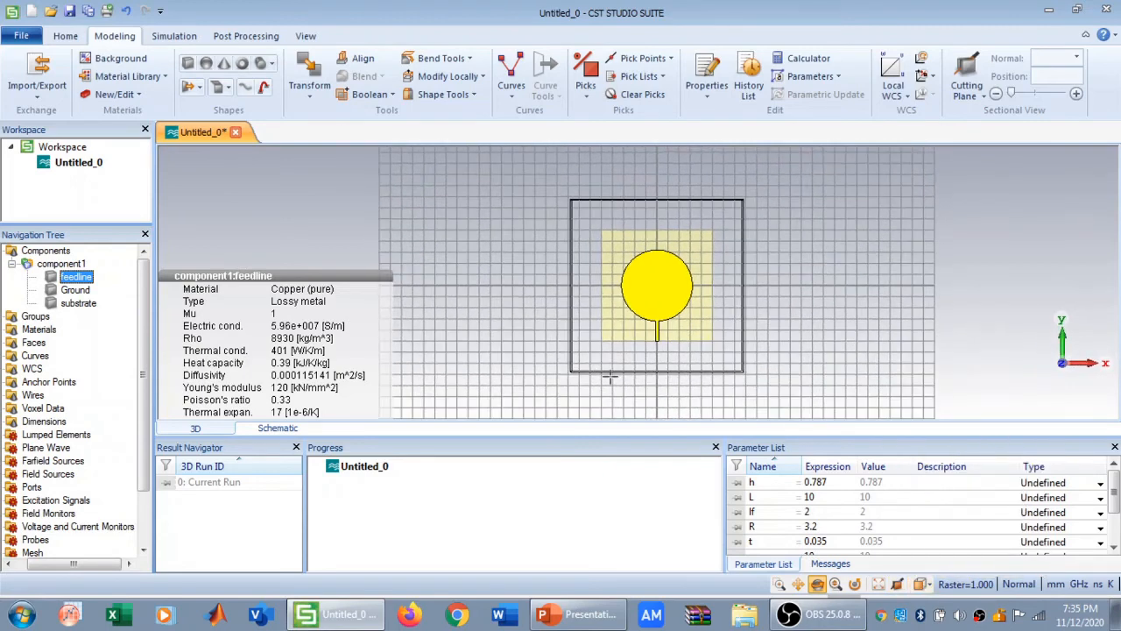
{"action": "left_click", "coordinate": [59, 252]}
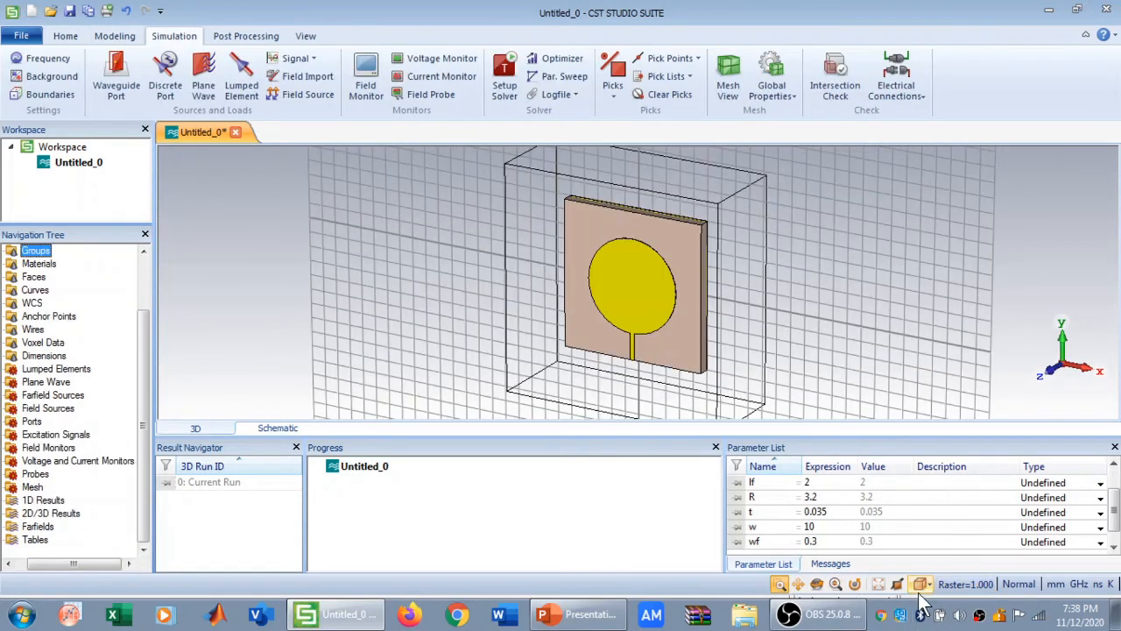
- Pick the narrow end face of the feedline at the substrate's edge
{"action": "left_click", "coordinate": [921, 584]}
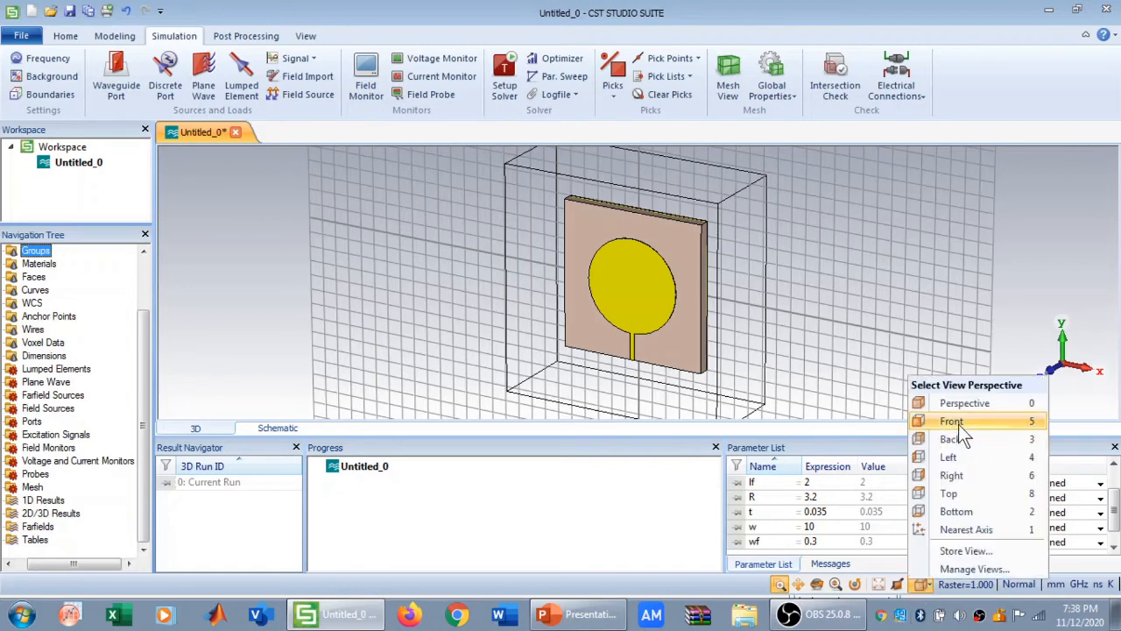
{"action": "left_click", "coordinate": [955, 421]}
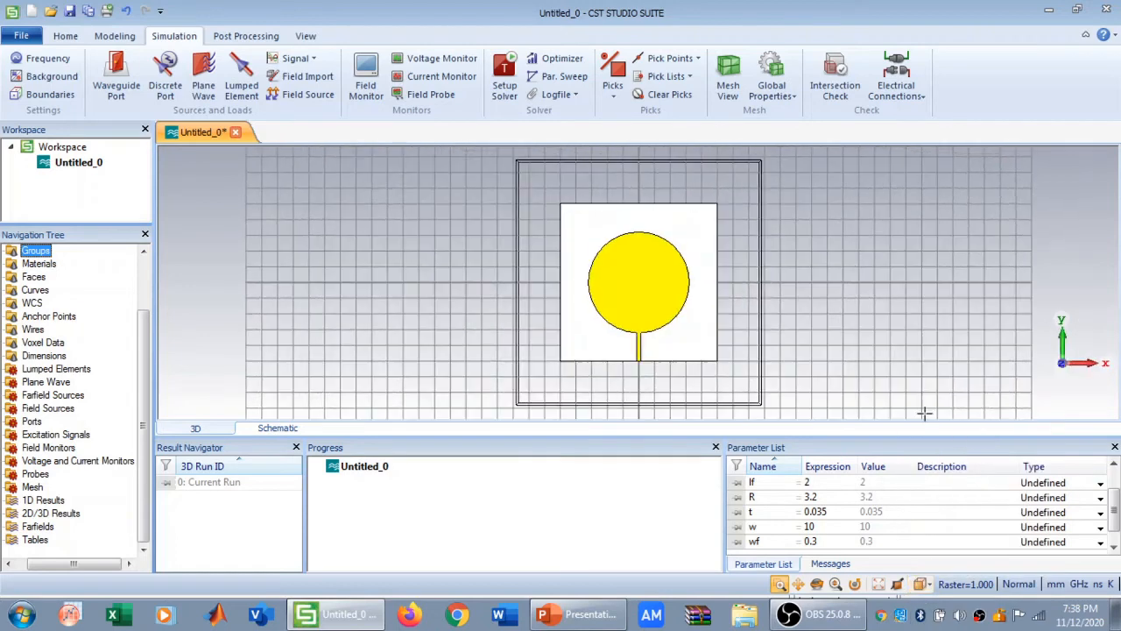
{"action": "left_click", "coordinate": [817, 584]}
{"action": "left_click_drag", "start_coordinate": [649, 374], "coordinate": [615, 118]}
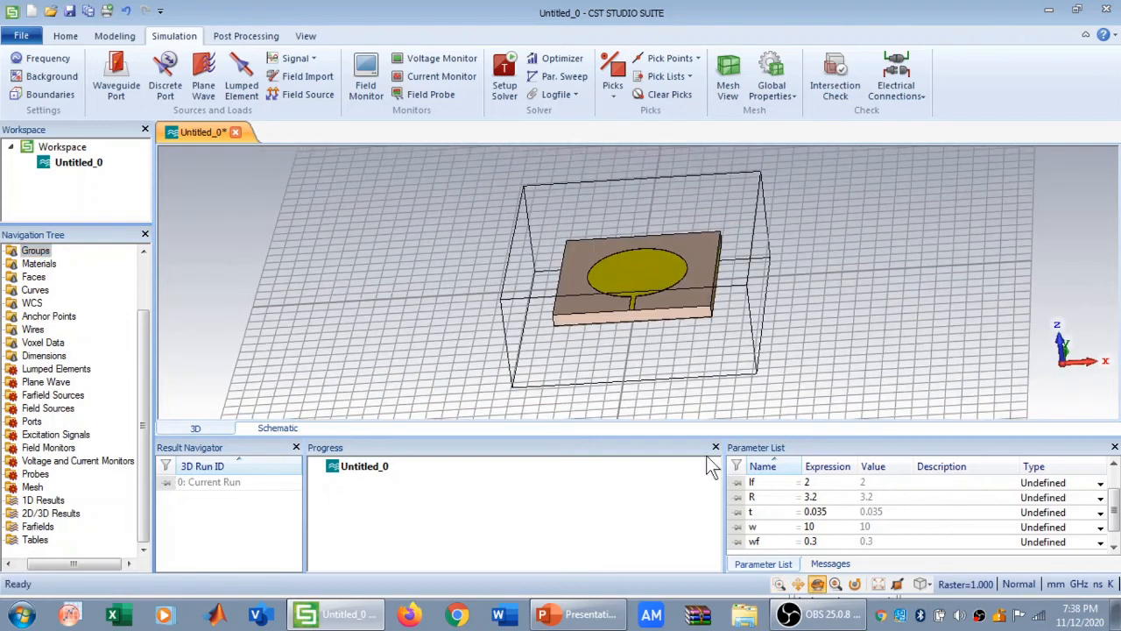
{"action": "left_click", "coordinate": [780, 585]}
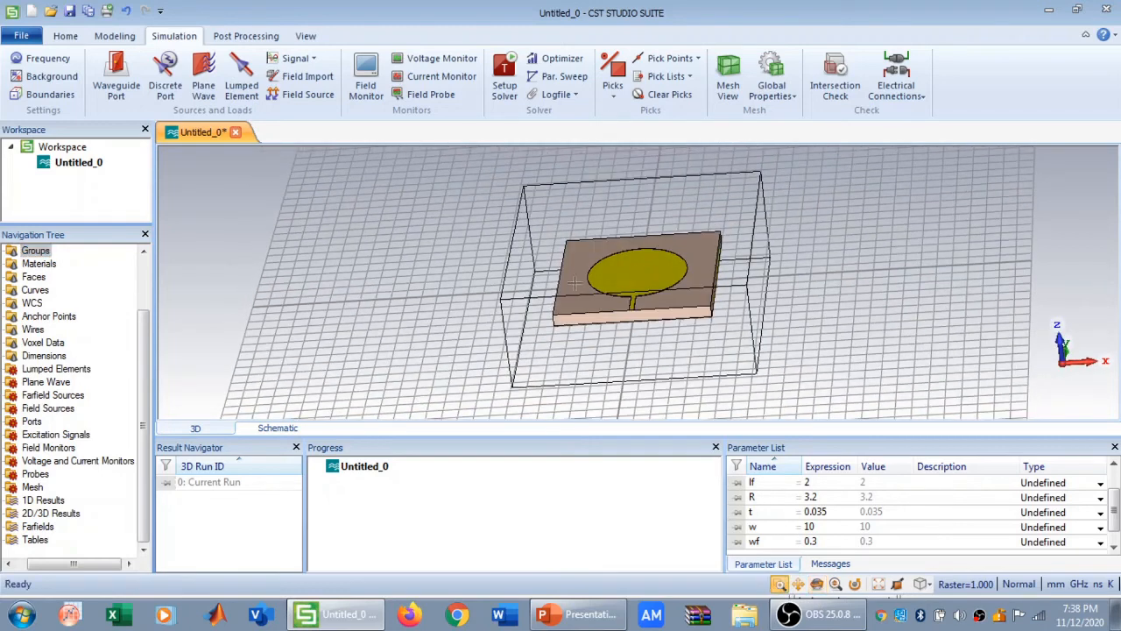
{"action": "scroll", "coordinate": [574, 282], "scroll_direction": "up", "scroll_amount": 5}
{"action": "scroll", "coordinate": [389, 248], "scroll_direction": "up", "scroll_amount": 2}
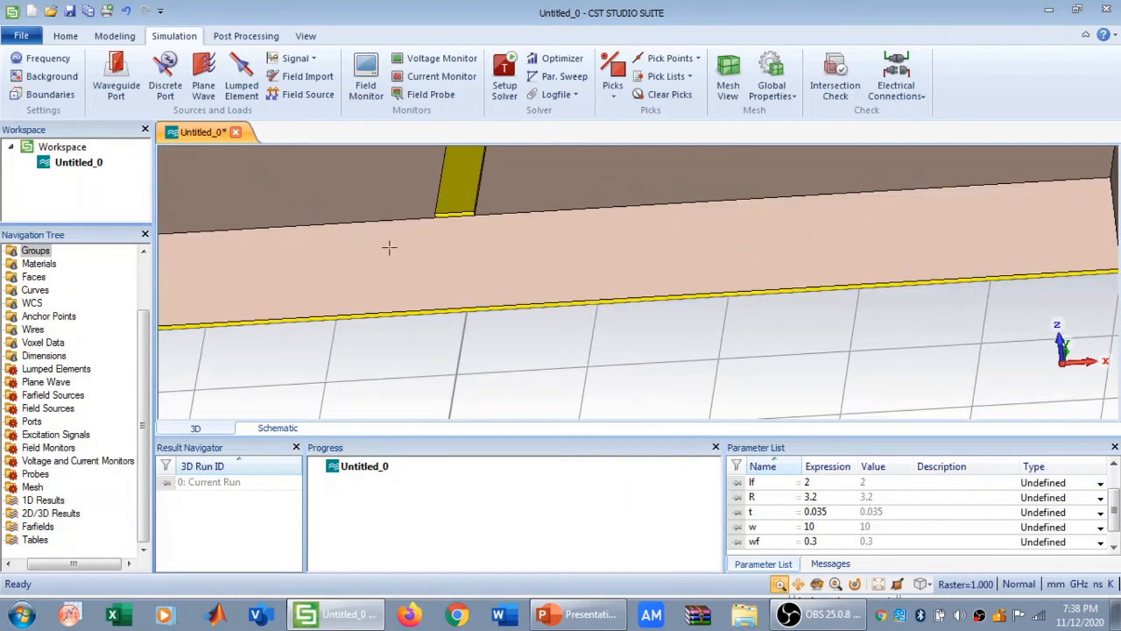
{"action": "left_click_drag", "start_coordinate": [371, 194], "coordinate": [653, 288]}
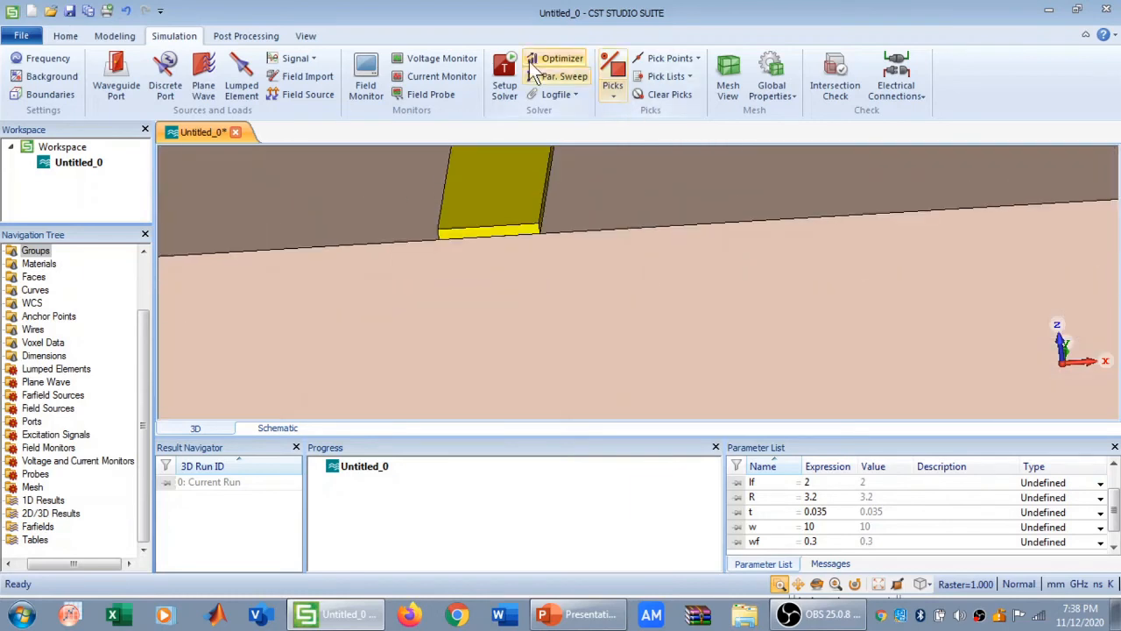
{"action": "left_click", "coordinate": [615, 73]}
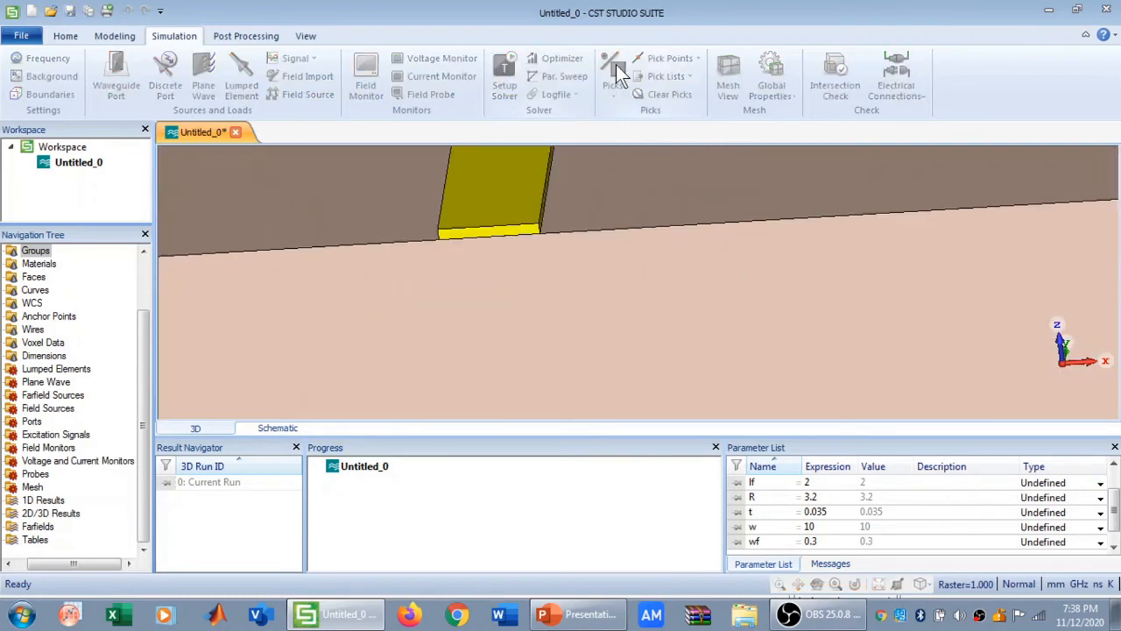
{"action": "left_click", "coordinate": [497, 231]}
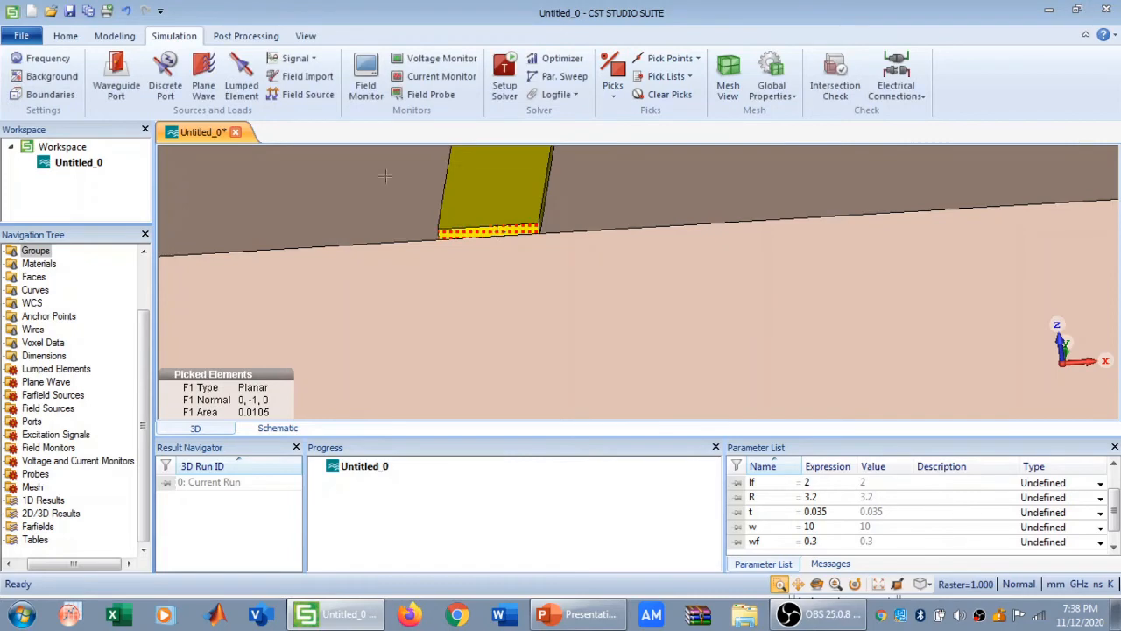
- Start a waveguide port on the picked face and extend its Xmin and Xmax each by 3*wf
{"action": "left_click", "coordinate": [126, 61]}
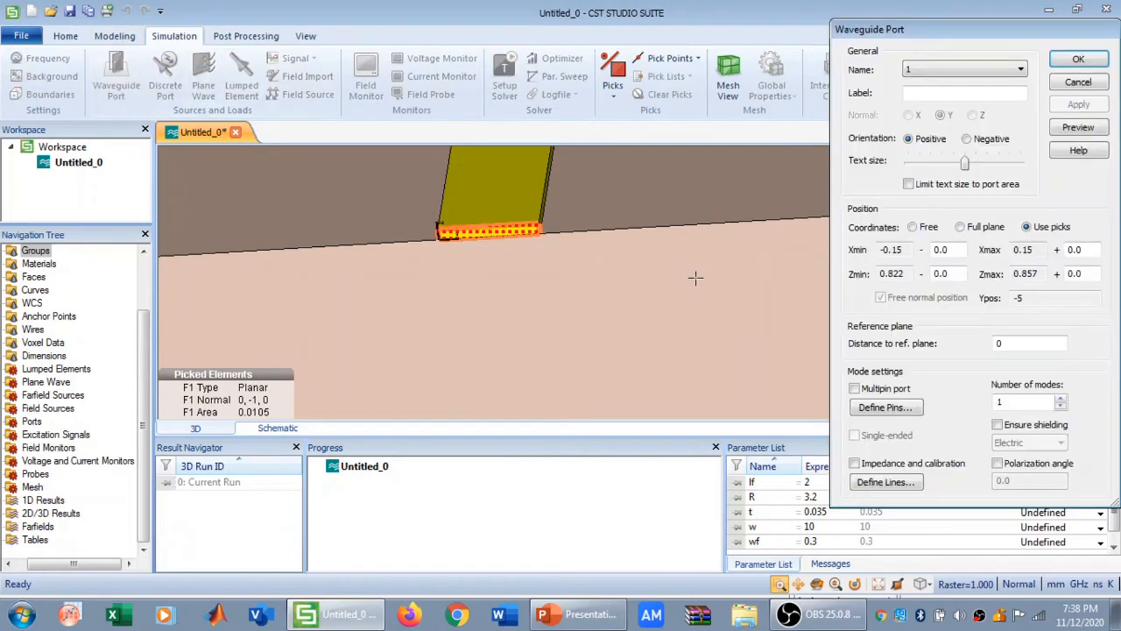
{"action": "left_click", "coordinate": [954, 249]}
{"action": "type", "text": "3*wf"}
{"action": "left_click", "coordinate": [1090, 251]}
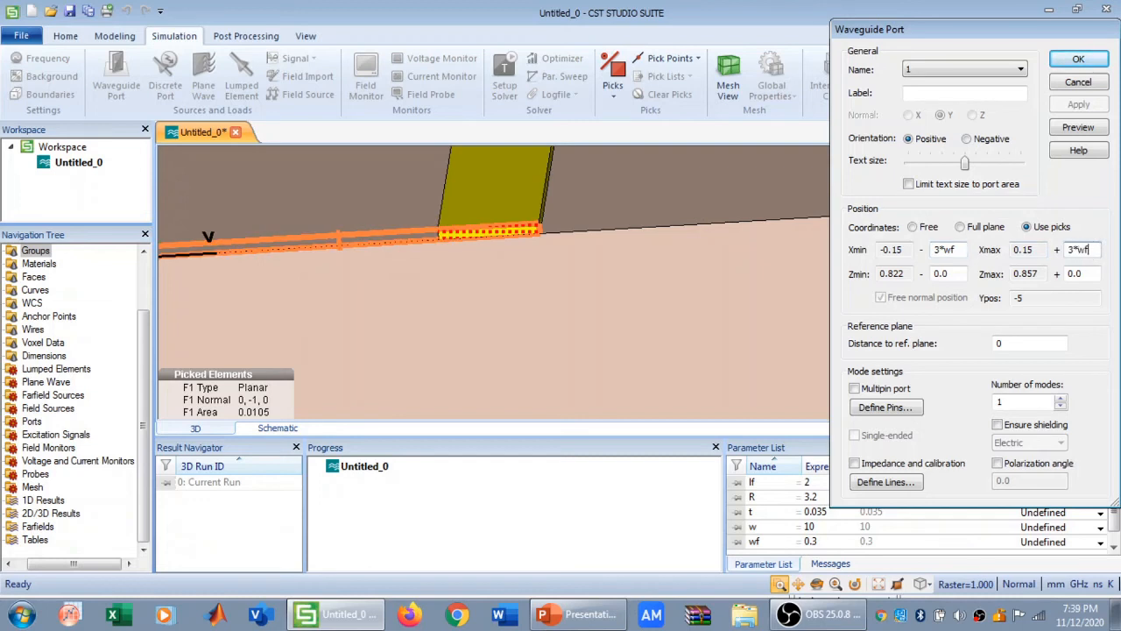
- Extend the port's Zmin by h+t and Zmax by 4*h, and create the waveguide port
{"action": "left_click", "coordinate": [953, 273]}
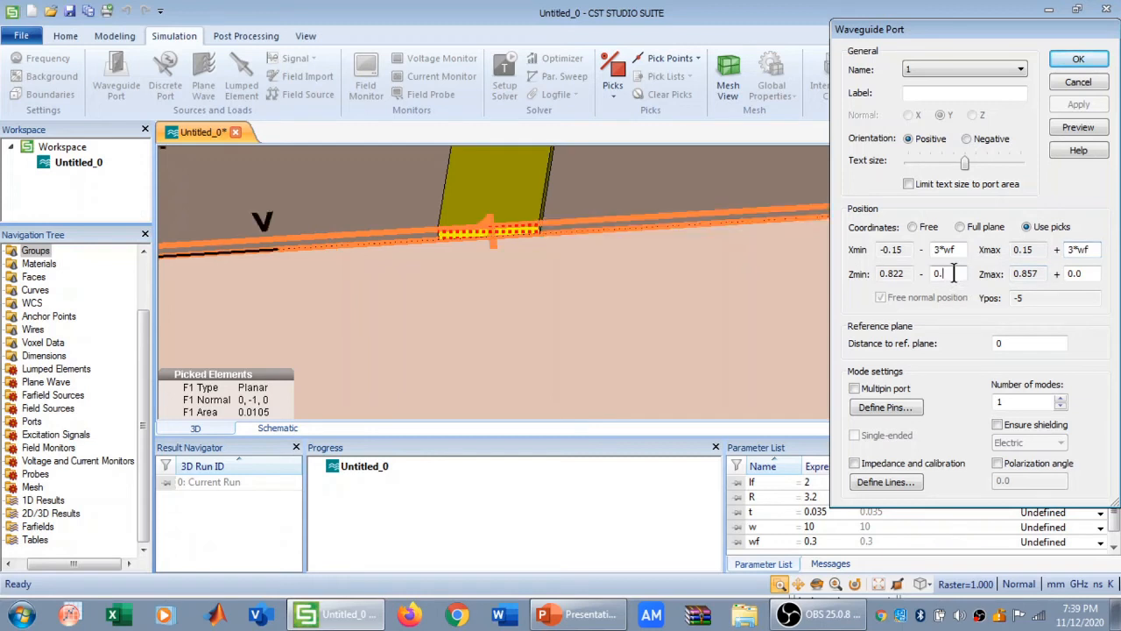
{"action": "type", "text": "h+t"}
{"action": "left_click", "coordinate": [1086, 274]}
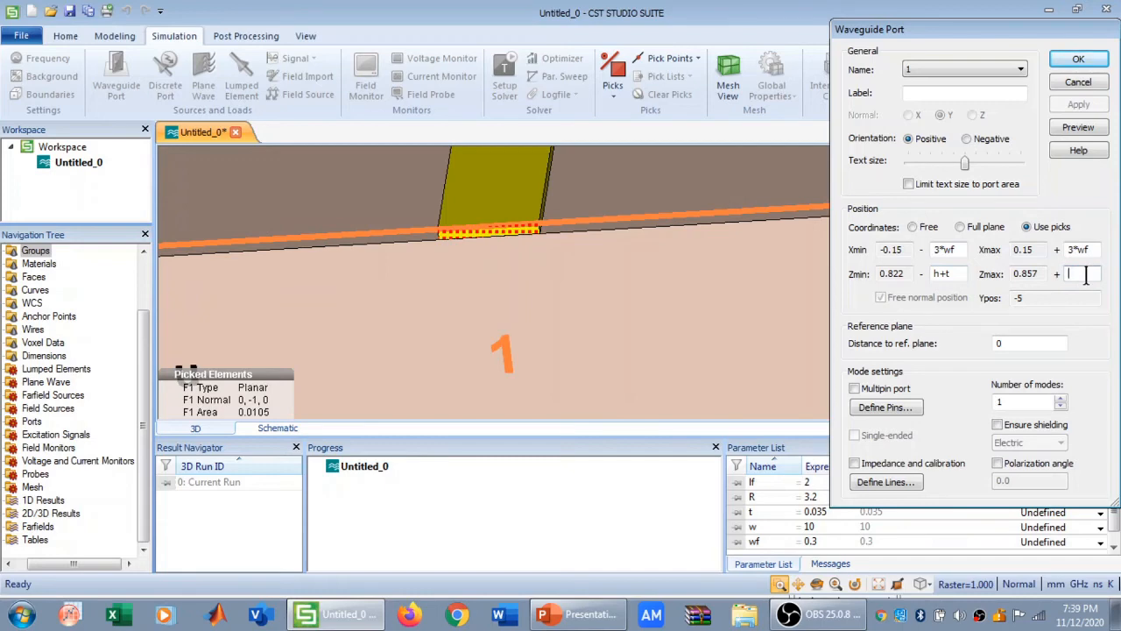
{"action": "type", "text": "4*h"}
{"action": "left_click", "coordinate": [1086, 128]}
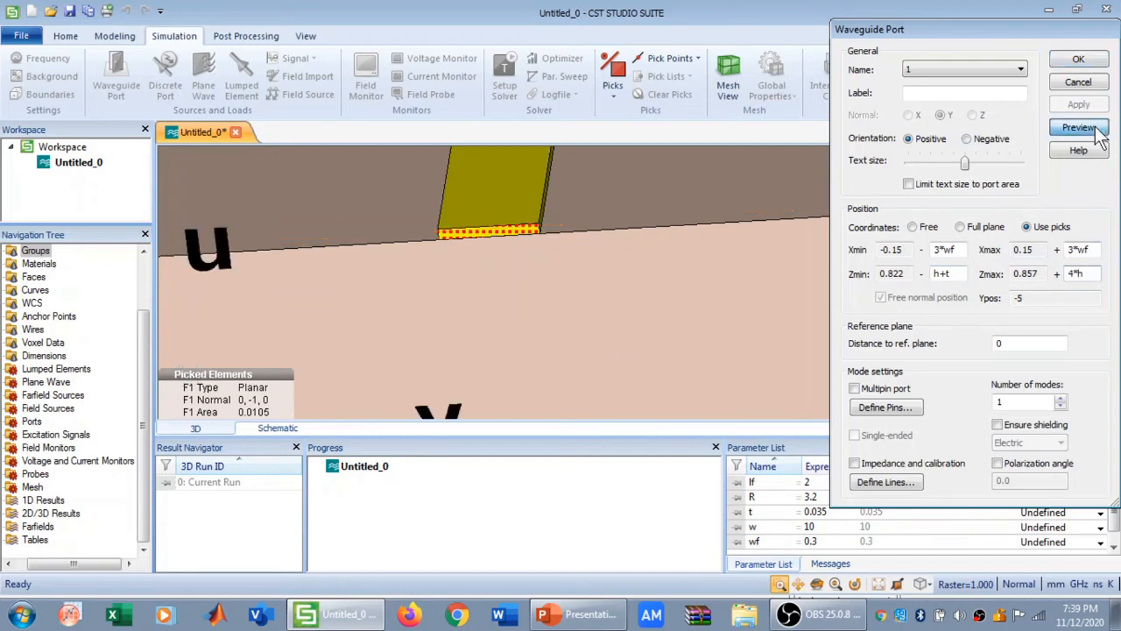
{"action": "left_click", "coordinate": [1078, 60]}
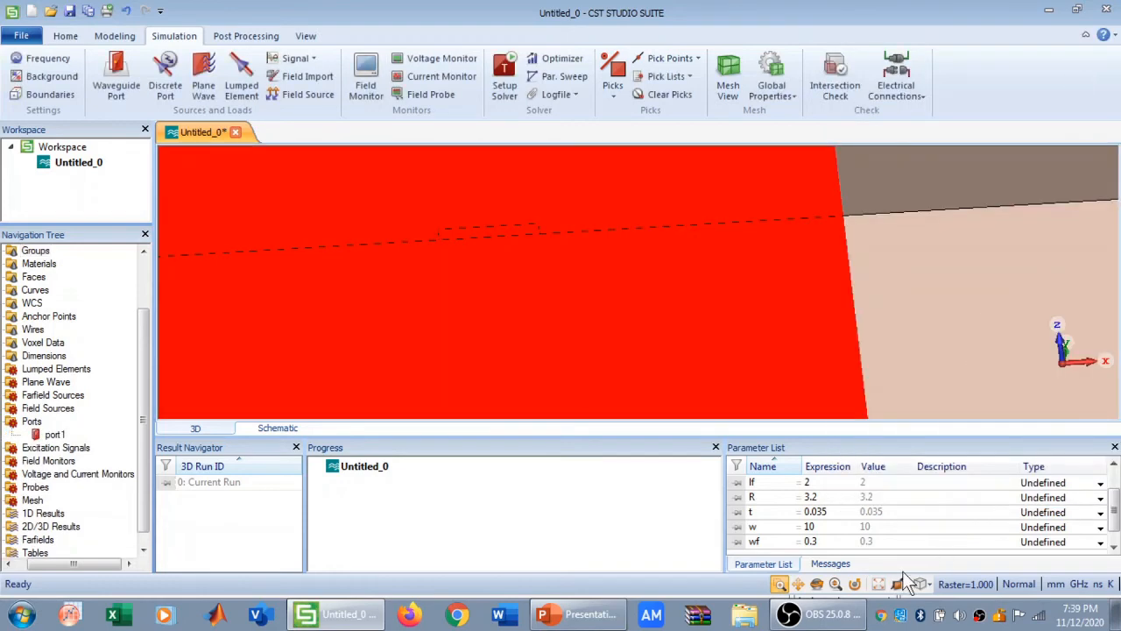
- Show the whole antenna from the front and start the time domain solver with its default settings
{"action": "left_click", "coordinate": [878, 583]}
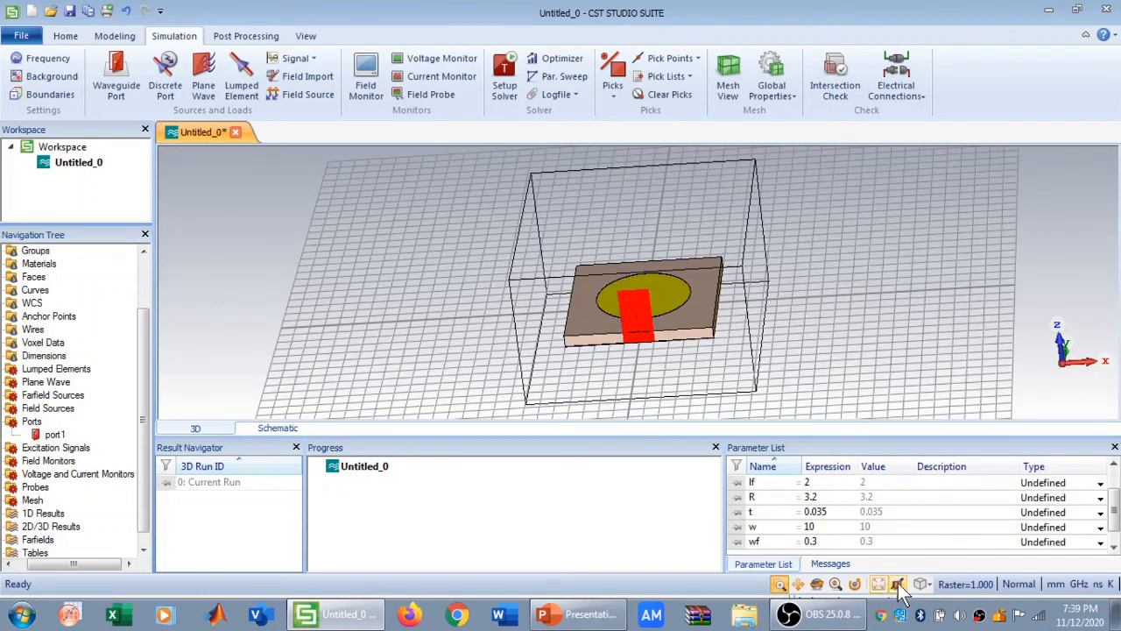
{"action": "left_click", "coordinate": [932, 585]}
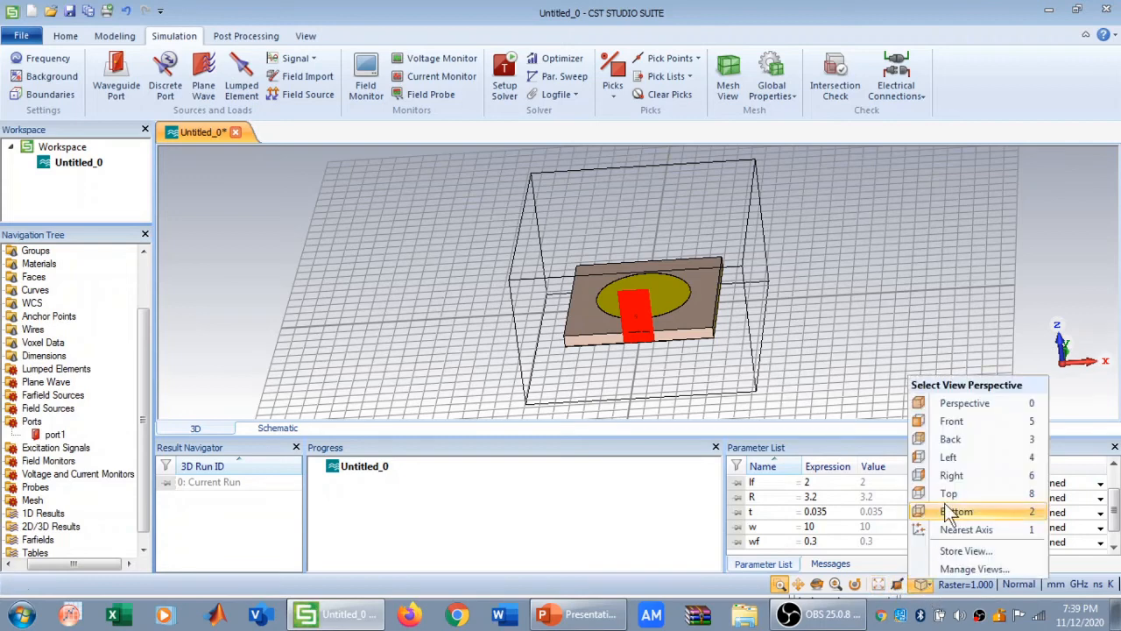
{"action": "left_click", "coordinate": [970, 421]}
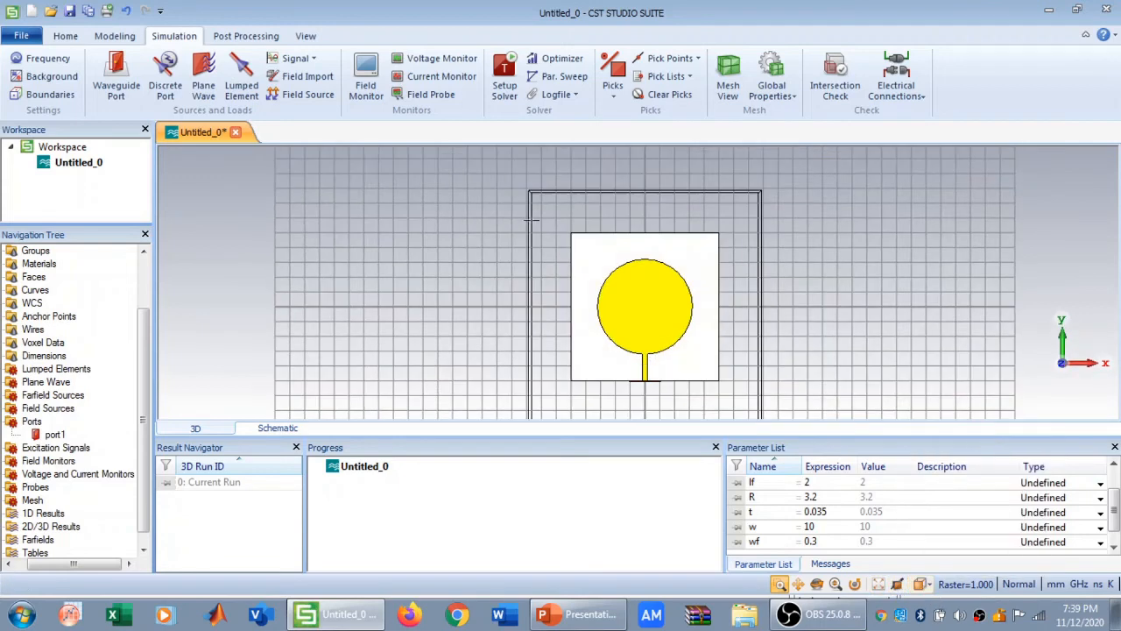
{"action": "left_click", "coordinate": [505, 79]}
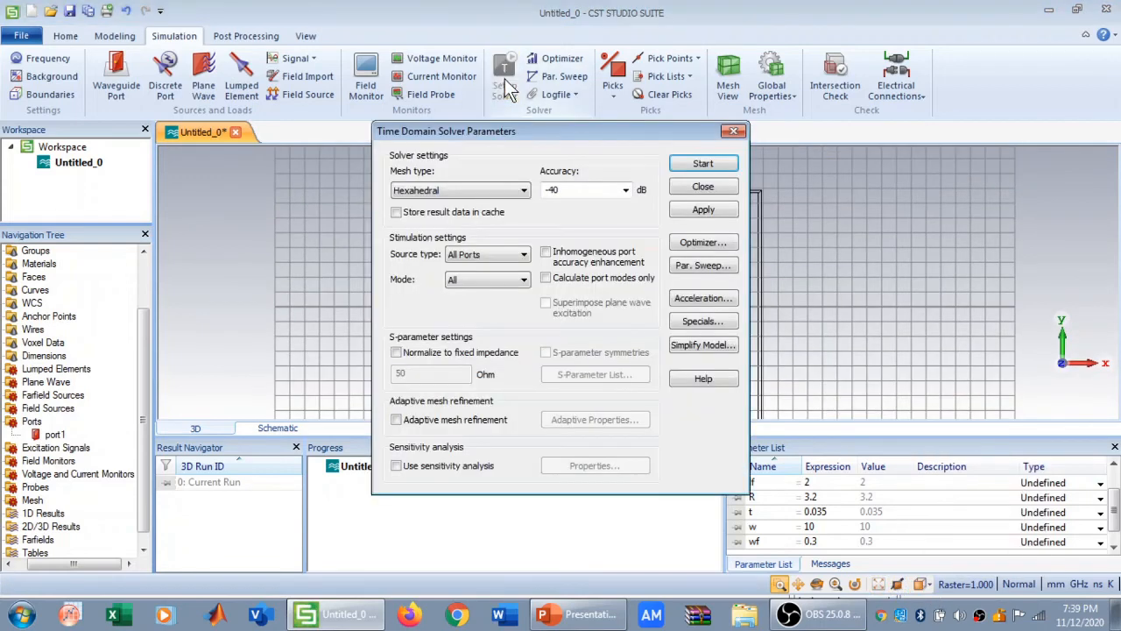
{"action": "left_click", "coordinate": [705, 165]}
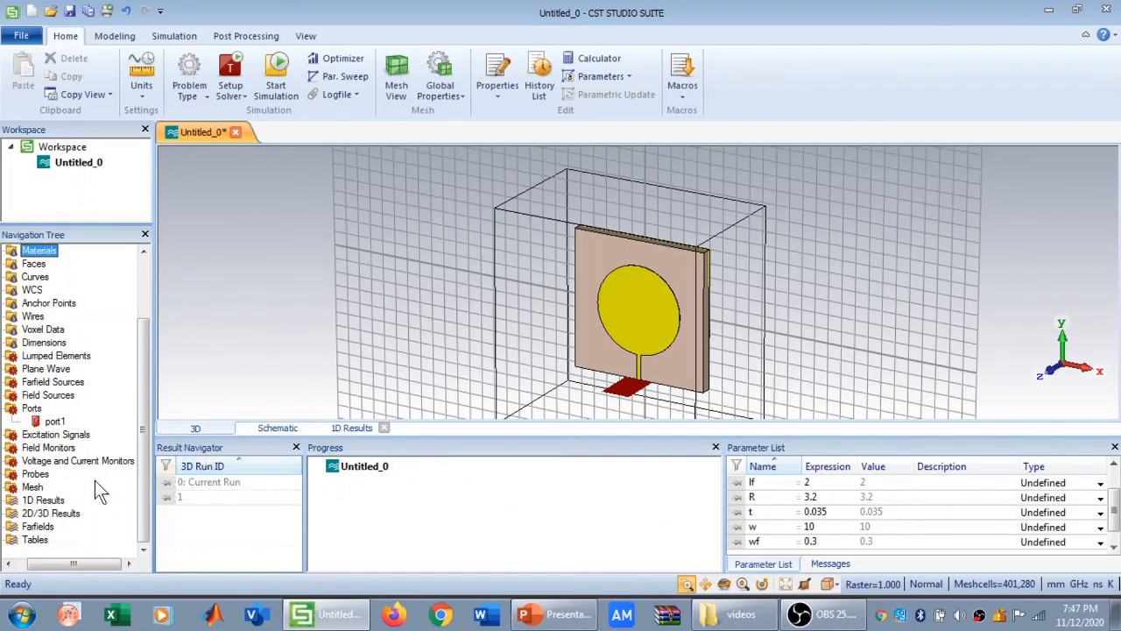
- Open the S-Parameters result and examine the S1,1 curve's minimum near 28 GHz up close
{"action": "left_click", "coordinate": [58, 500]}
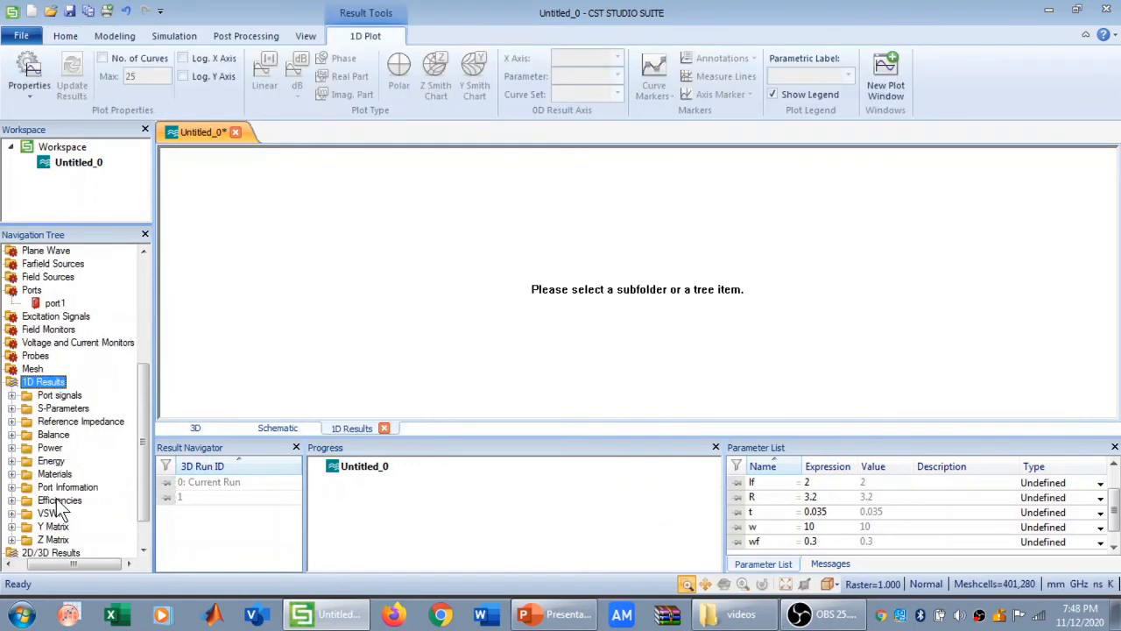
{"action": "left_click", "coordinate": [62, 409]}
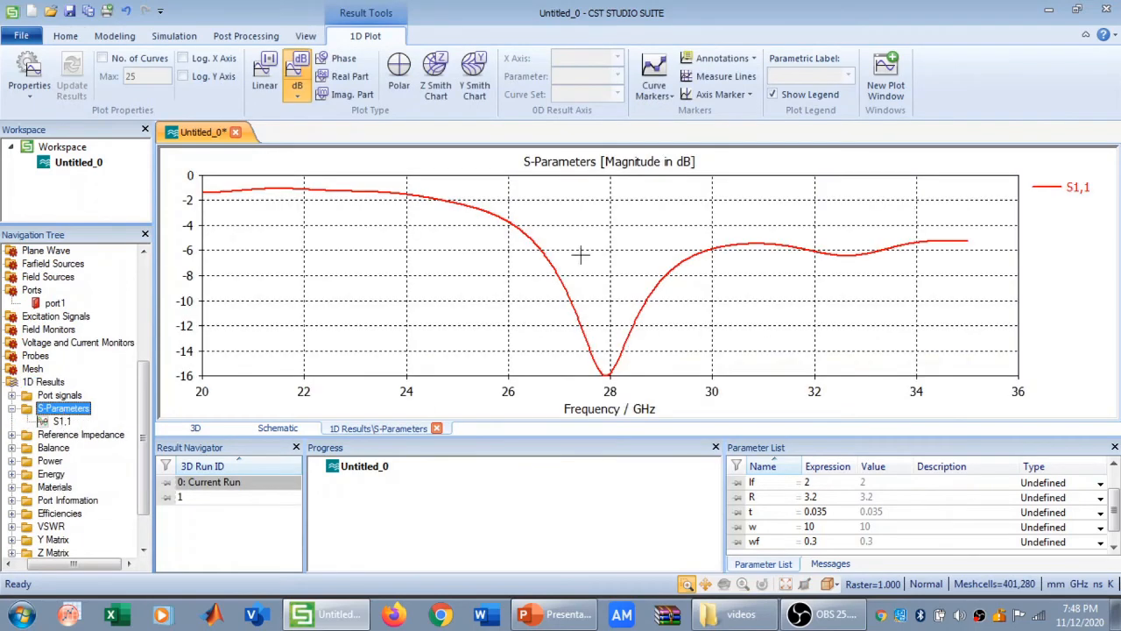
{"action": "left_click_drag", "start_coordinate": [562, 350], "coordinate": [692, 415]}
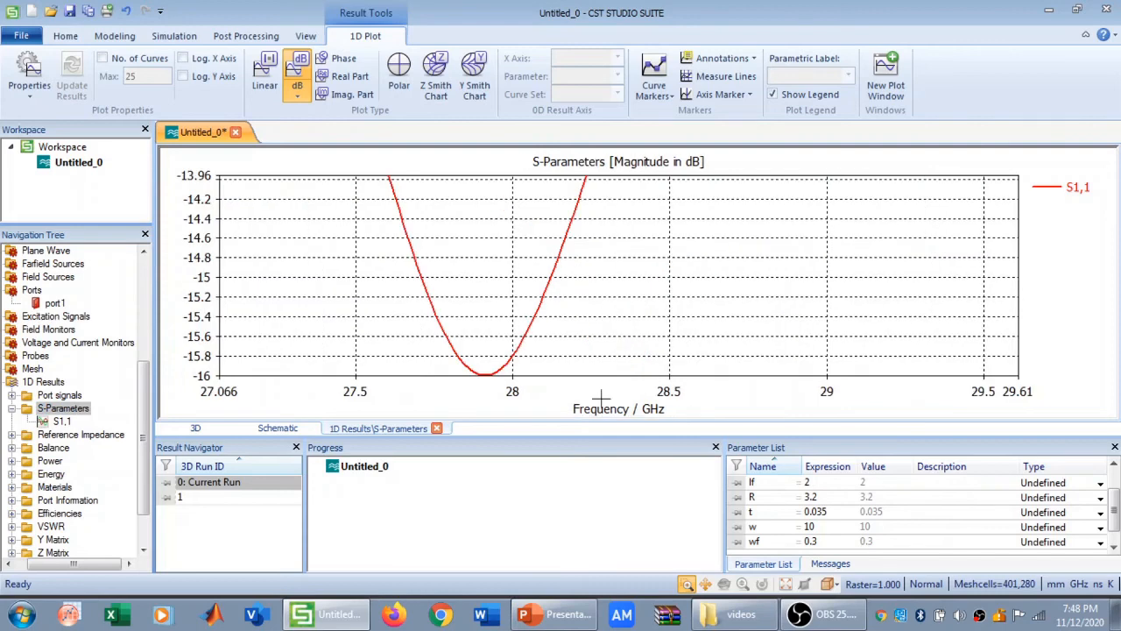
{"action": "left_click_drag", "start_coordinate": [430, 347], "coordinate": [627, 447]}
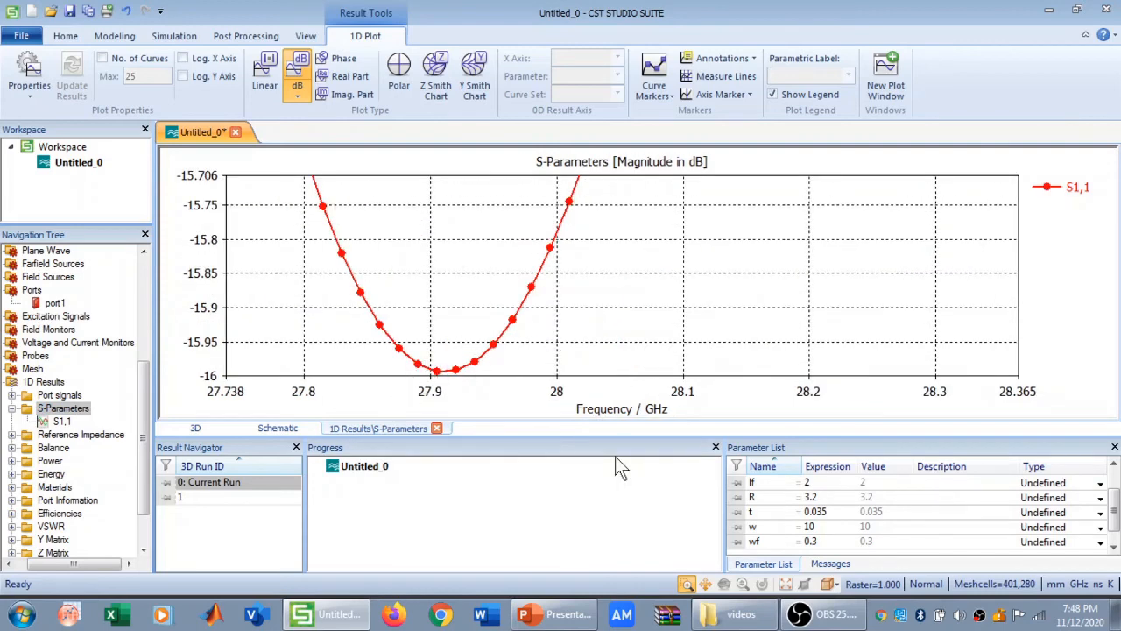
{"action": "left_click", "coordinate": [786, 584]}
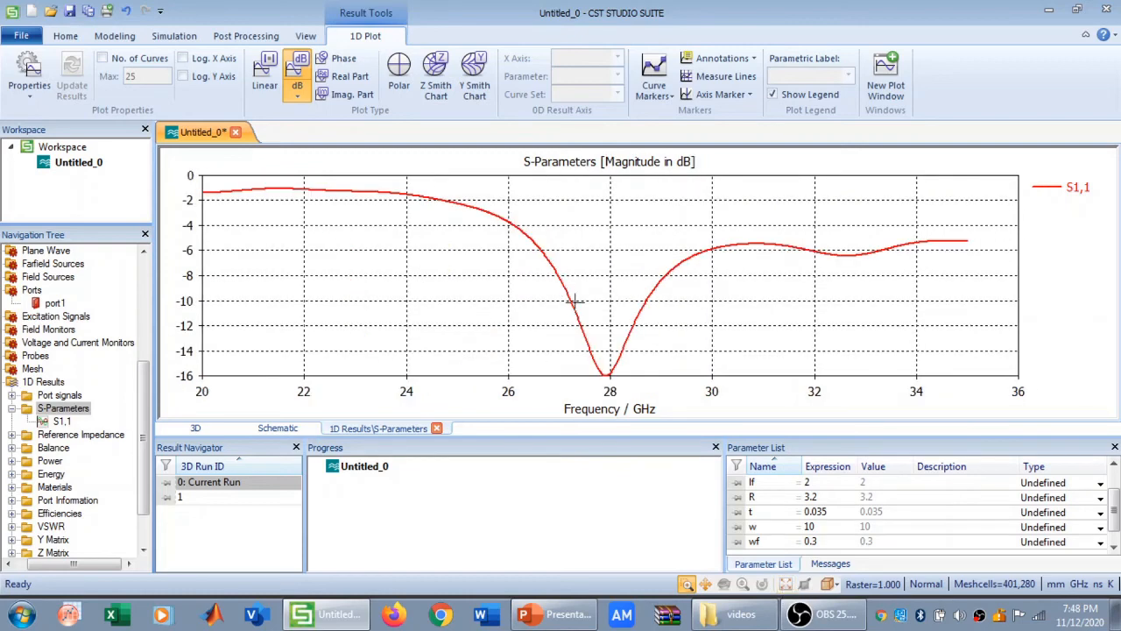
- Inspect the S1,1 curve's lower and upper -10 dB crossings closely, and display the VSWR curve
{"action": "left_click_drag", "start_coordinate": [564, 295], "coordinate": [576, 308]}
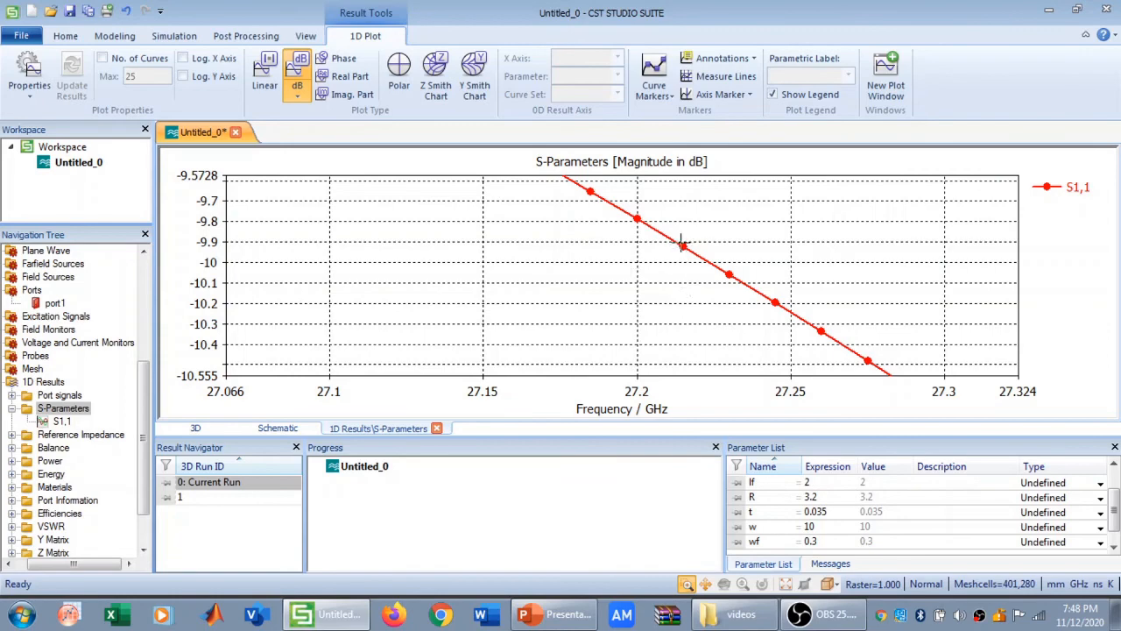
{"action": "left_click", "coordinate": [786, 584]}
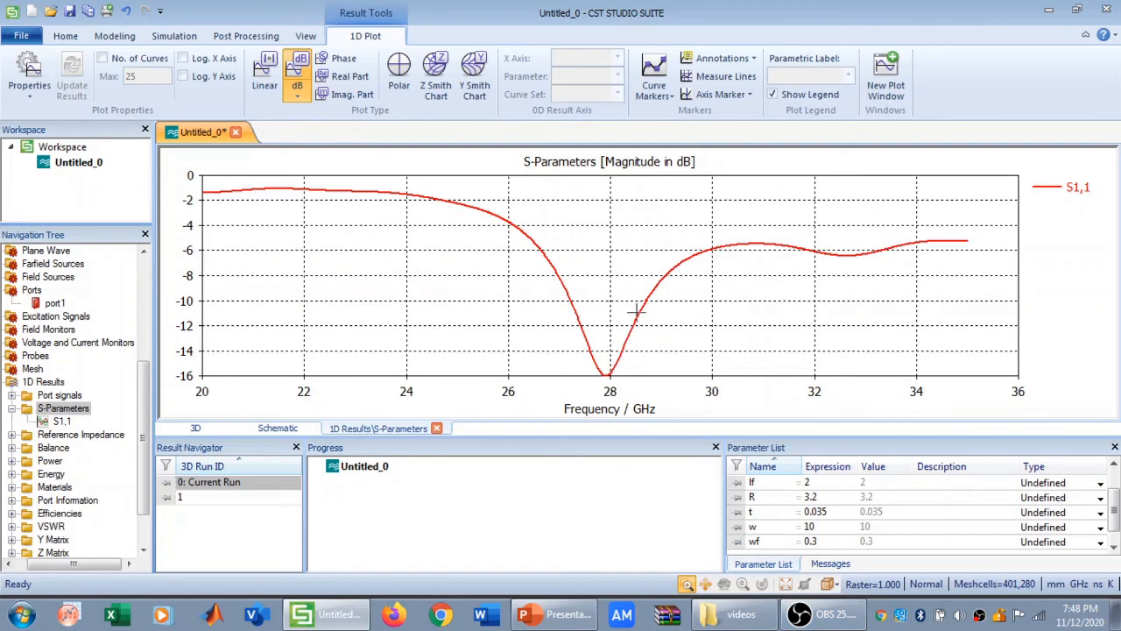
{"action": "left_click_drag", "start_coordinate": [638, 295], "coordinate": [661, 314]}
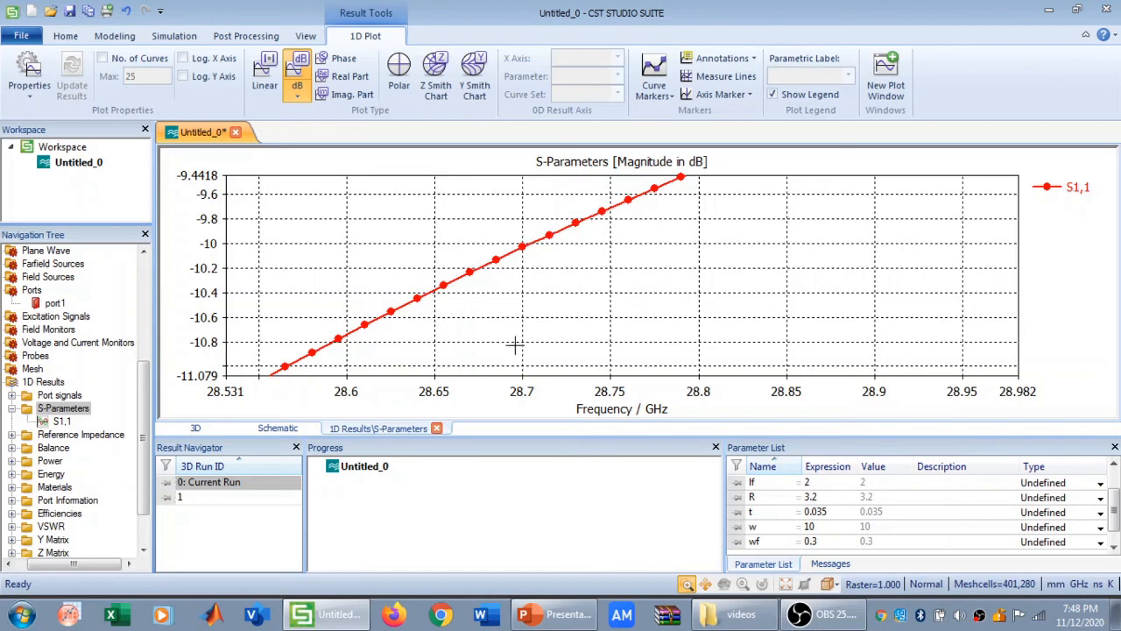
{"action": "left_click", "coordinate": [786, 583]}
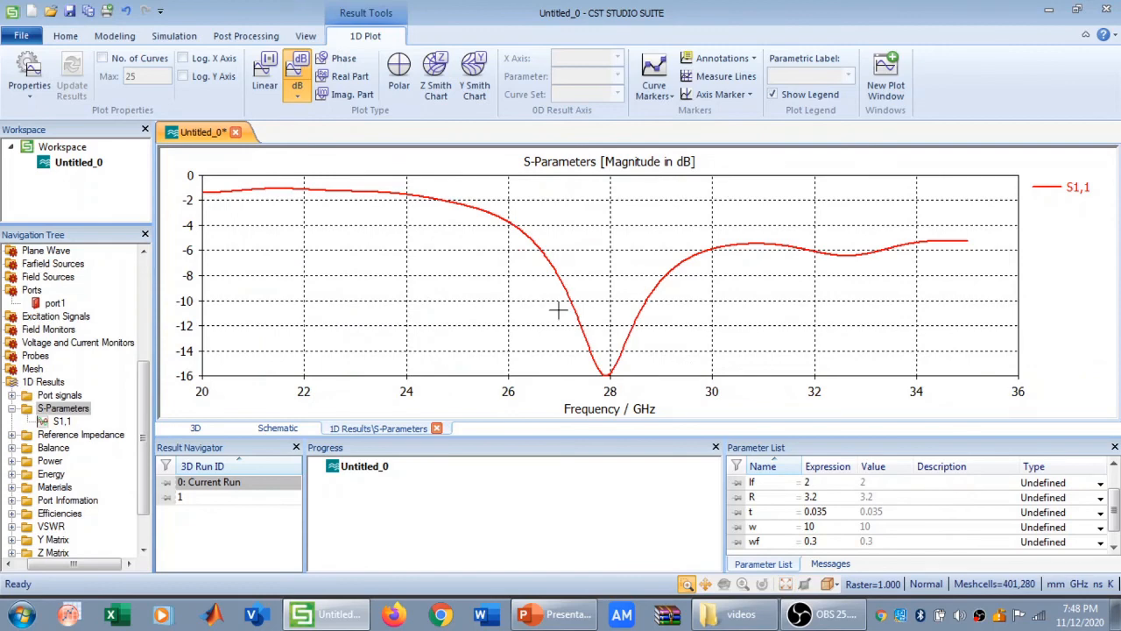
{"action": "left_click", "coordinate": [49, 526]}
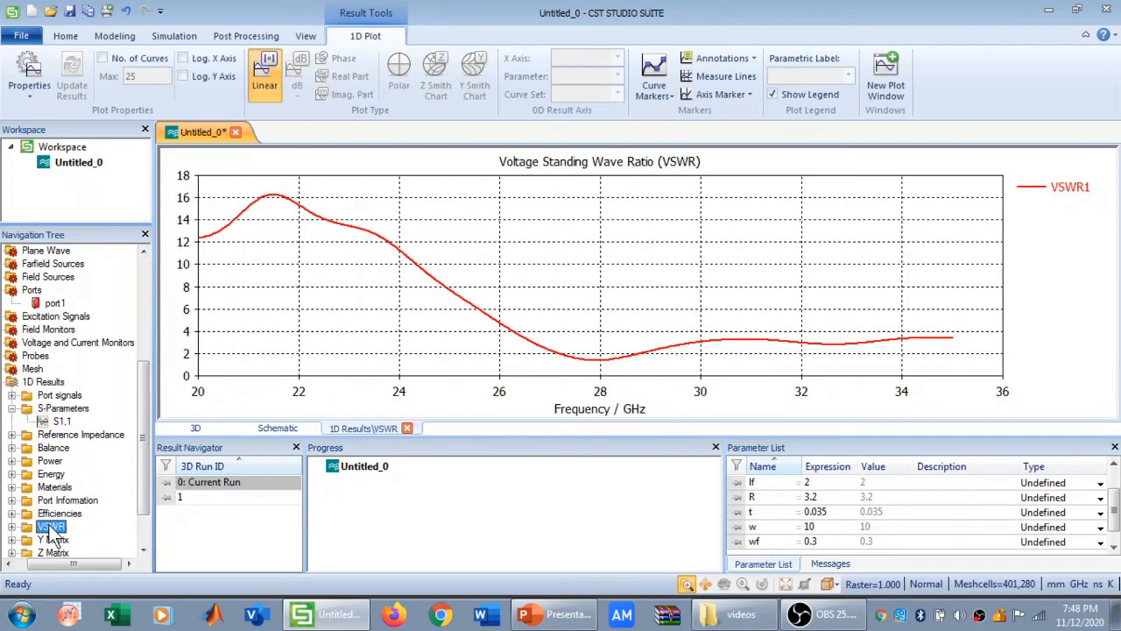
- Display the 28 GHz farfield result as a 3D plot and set its plotted quantity to Gain (IEEE)
{"action": "scroll", "coordinate": [61, 524], "scroll_direction": "down", "scroll_amount": 2}
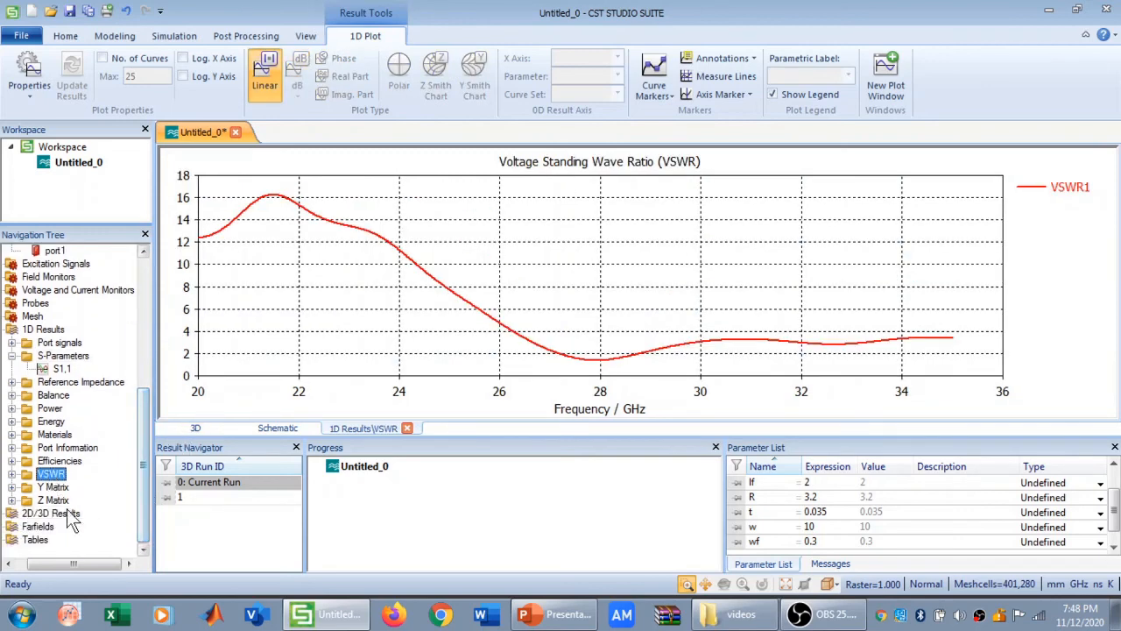
{"action": "left_click", "coordinate": [40, 527]}
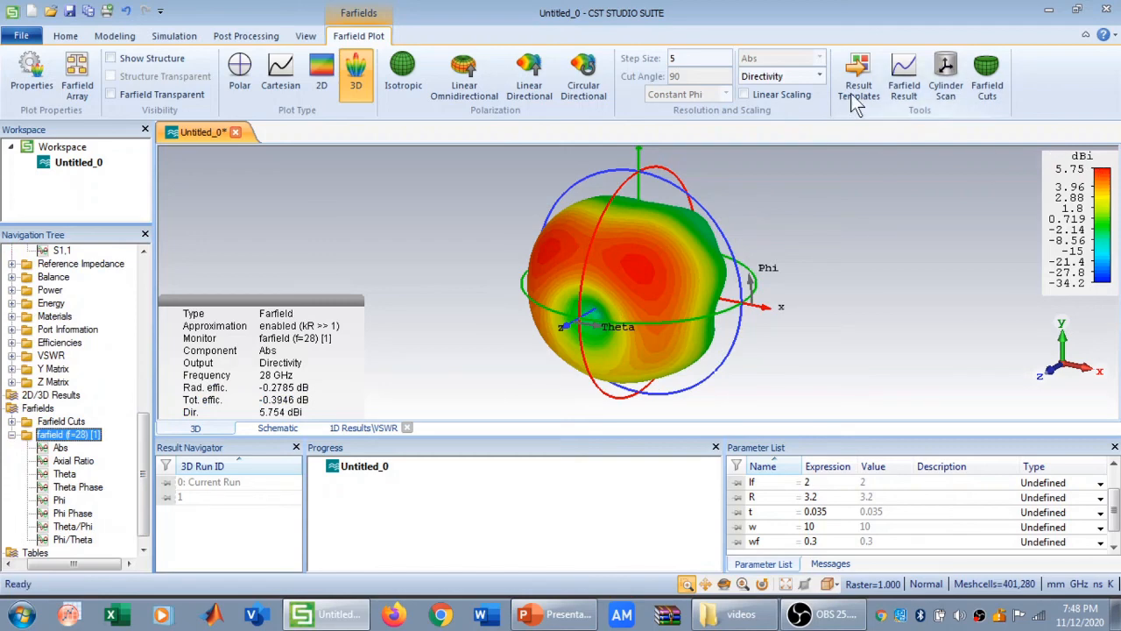
{"action": "left_click", "coordinate": [813, 78]}
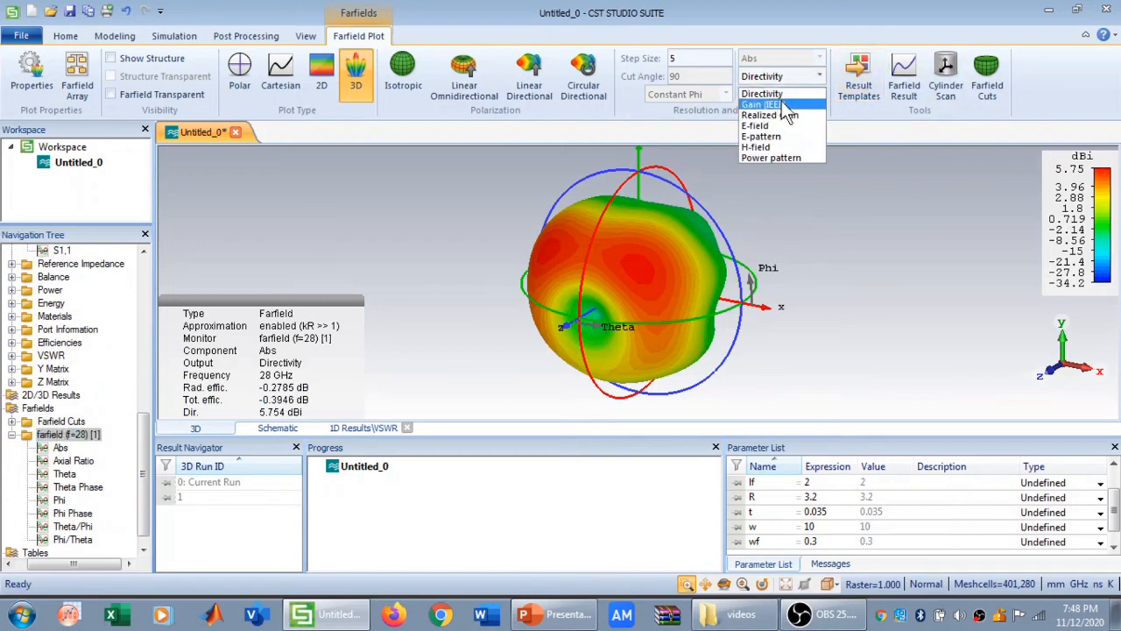
{"action": "left_click", "coordinate": [781, 101]}
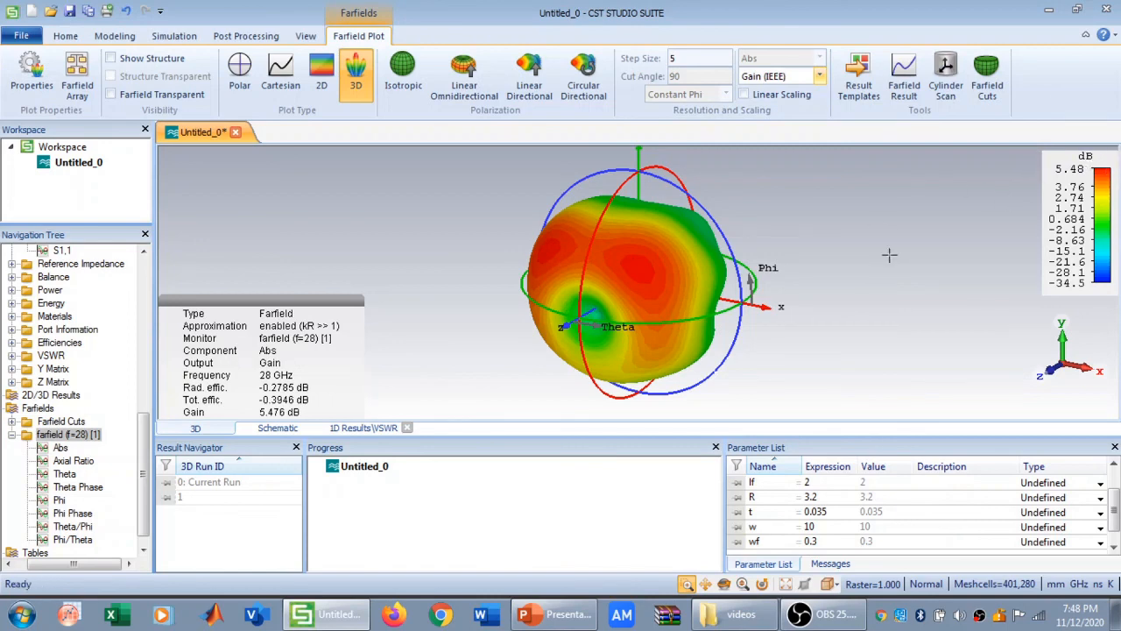
- View the 28 GHz farfield gain as a 2D plot, a Cartesian plot and a polar plot
{"action": "left_click", "coordinate": [320, 81]}
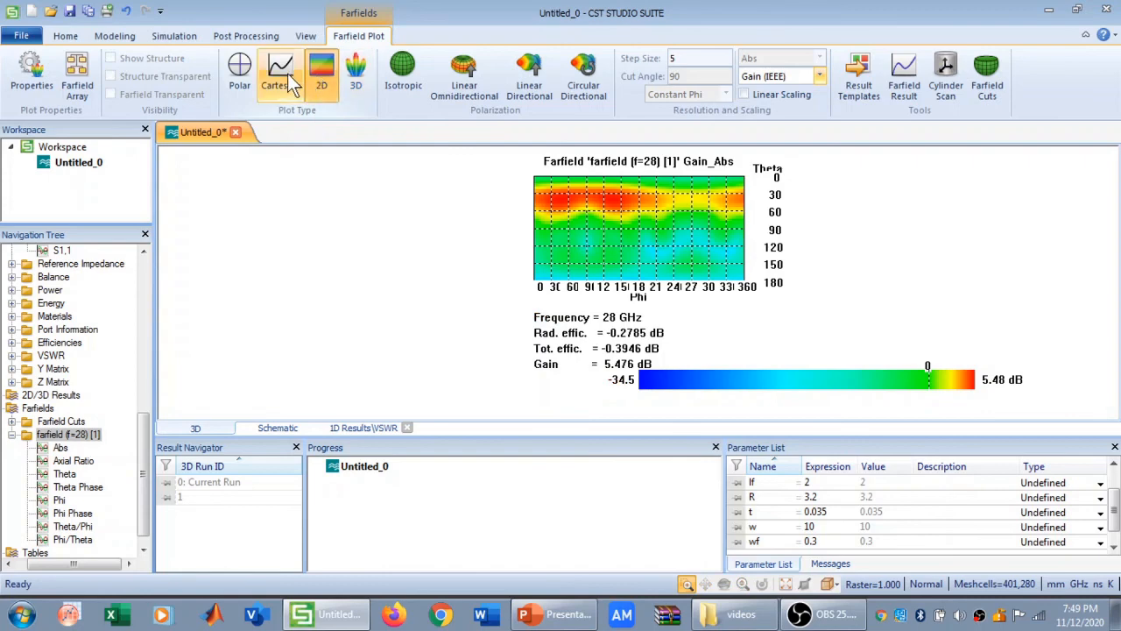
{"action": "left_click", "coordinate": [287, 74]}
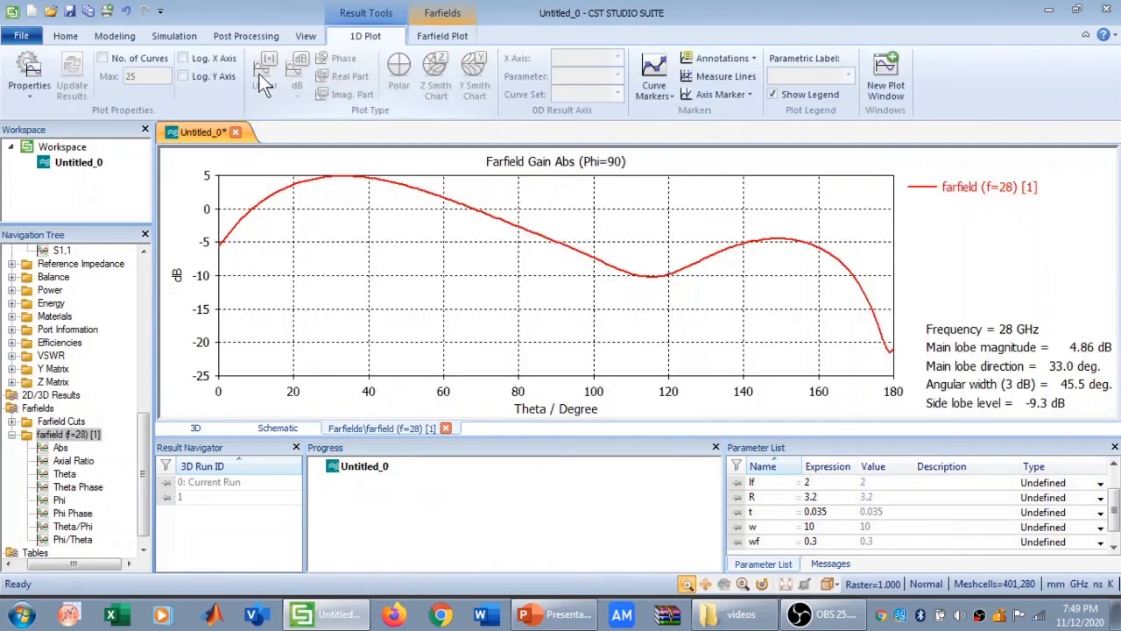
{"action": "left_click", "coordinate": [440, 40]}
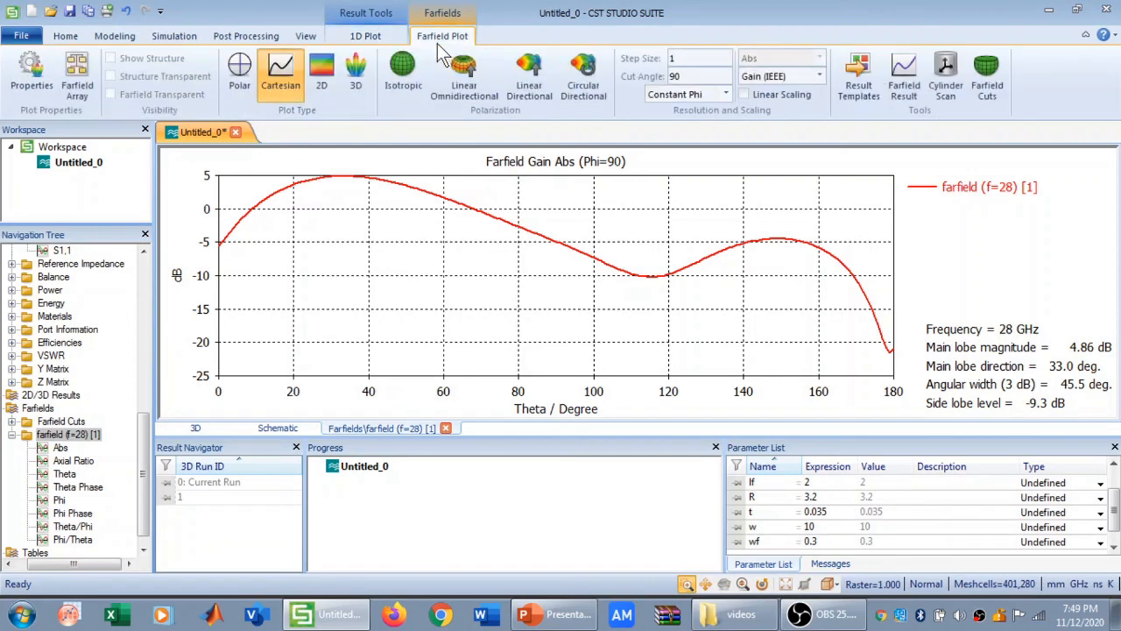
{"action": "left_click", "coordinate": [240, 75]}
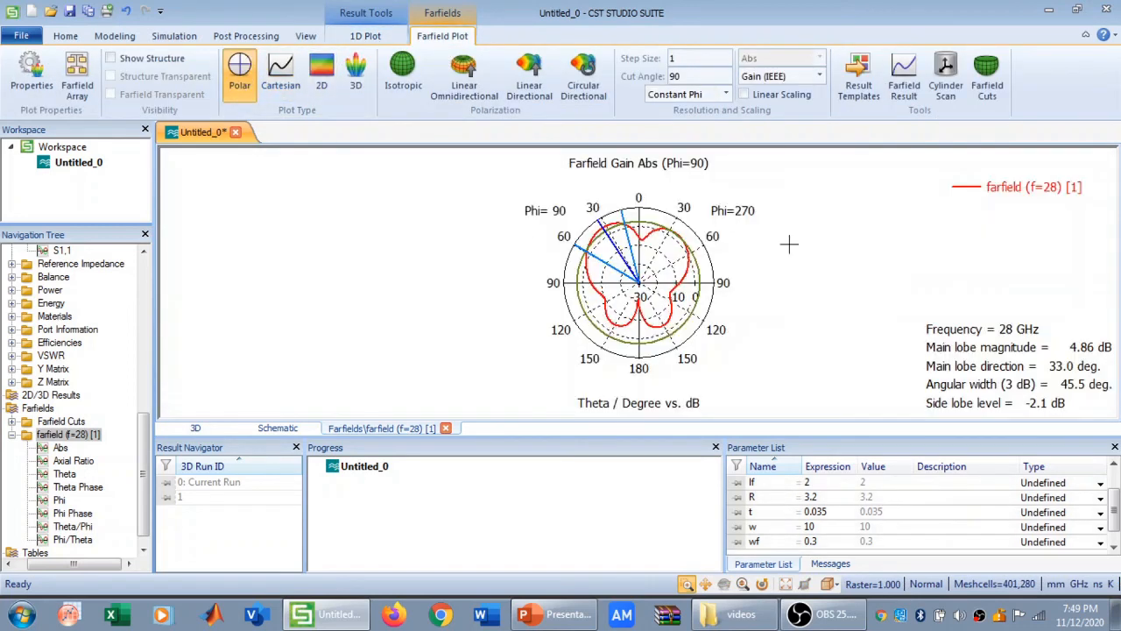